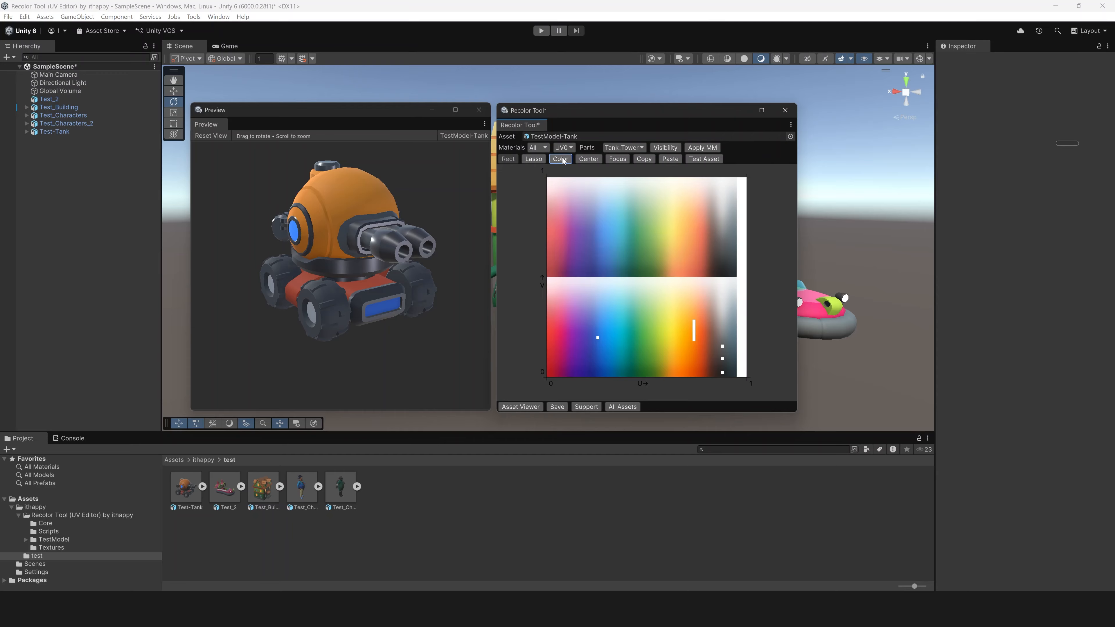
Toggle the color display of the UV map, shift the map view and recenter it.
click(561, 159)
click(562, 159)
scroll(582, 323, down, 1)
middle_drag(580, 326, 656, 221)
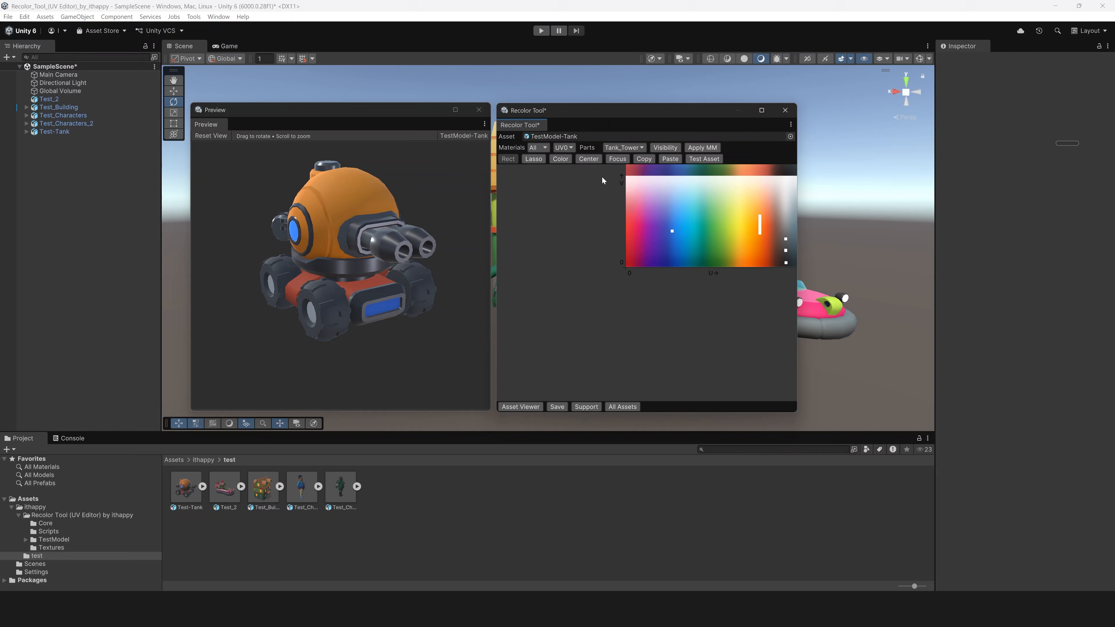
click(590, 160)
Select Tank_Tower's orange strip and dark UV points together and focus the UV view on them.
drag(673, 297, 751, 381)
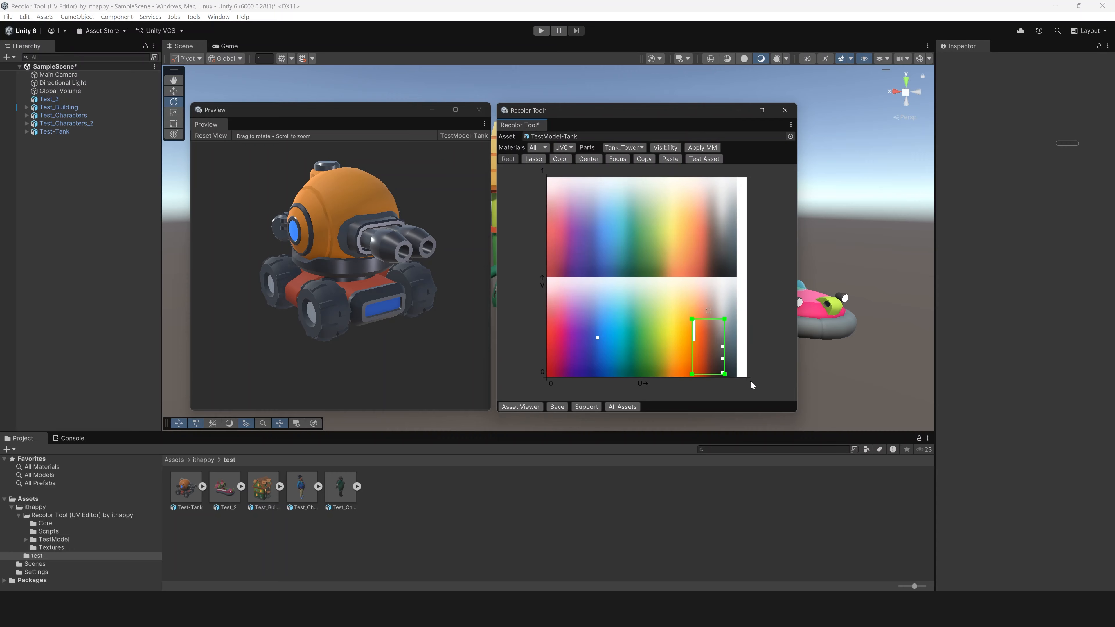
click(616, 160)
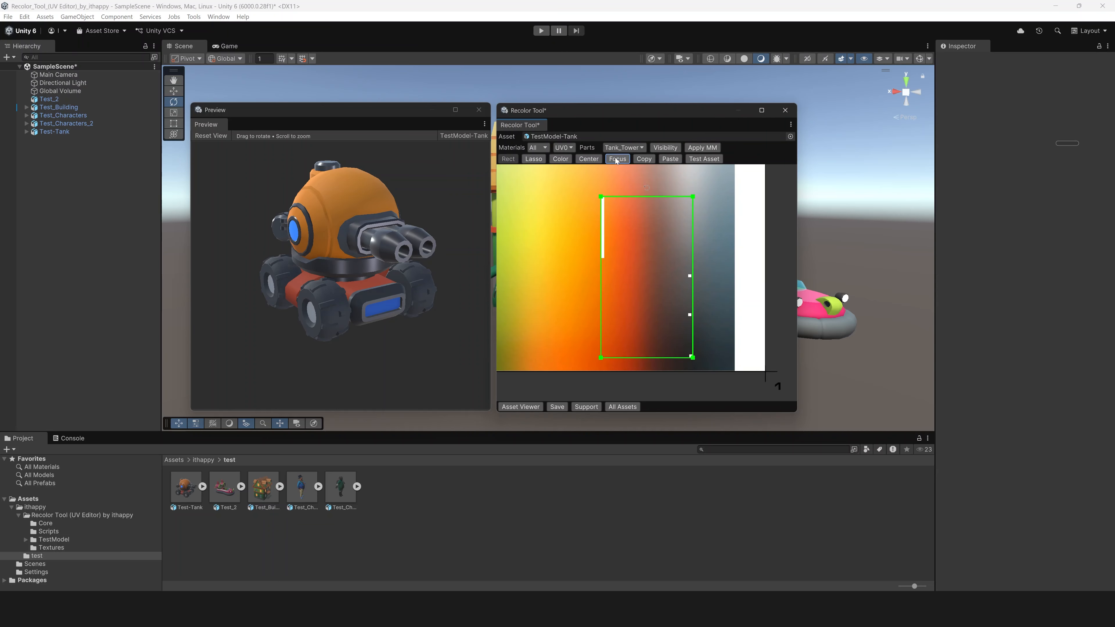
scroll(555, 241, down, 5)
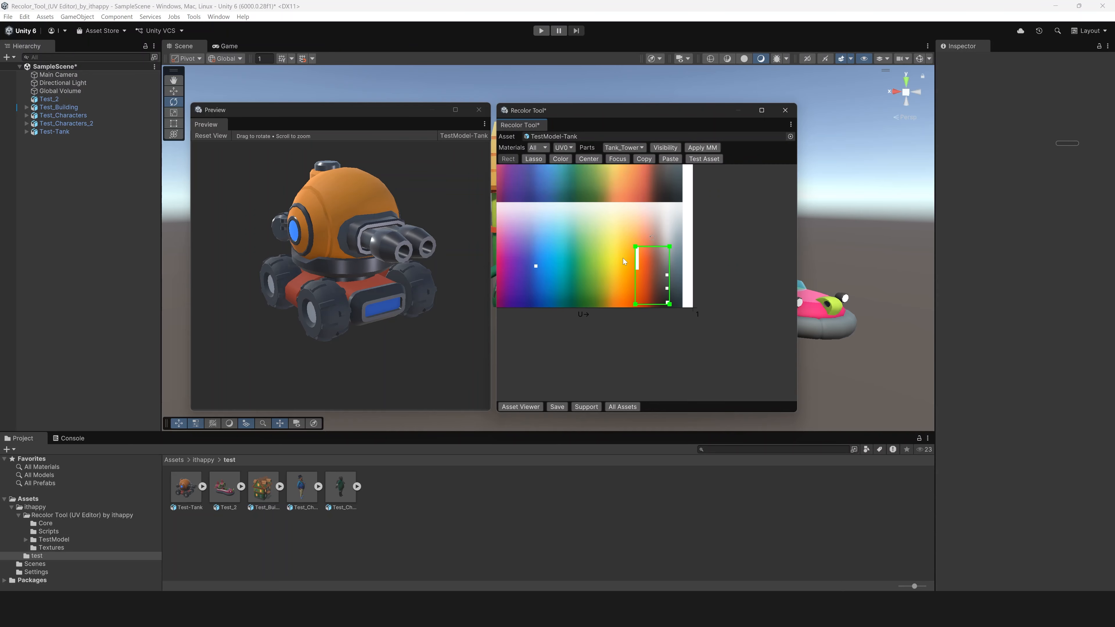
scroll(624, 272, down, 3)
Copy the position of Tank_Tower's blue UV point and paste it onto the orange UV strip.
drag(601, 289, 577, 247)
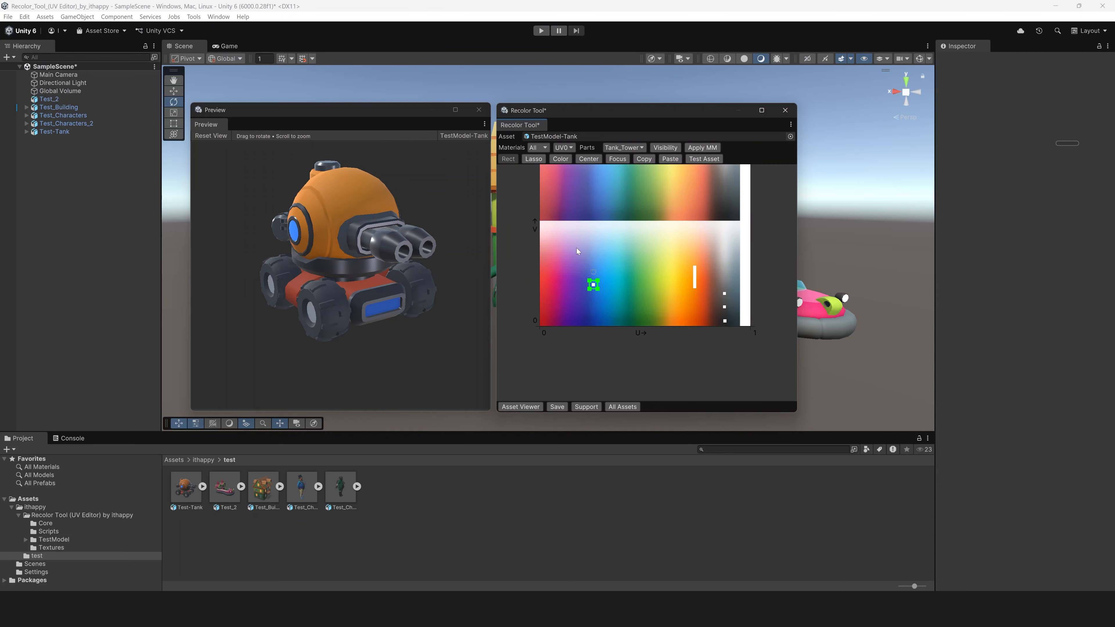
click(644, 159)
click(672, 231)
drag(670, 230, 712, 310)
click(671, 160)
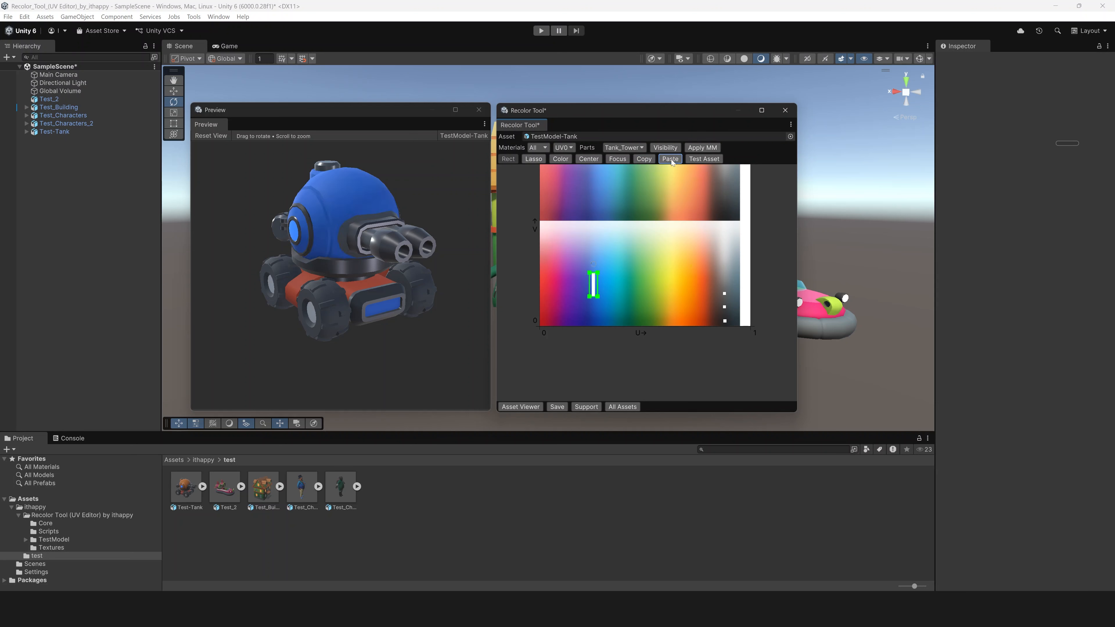
drag(429, 210, 392, 231)
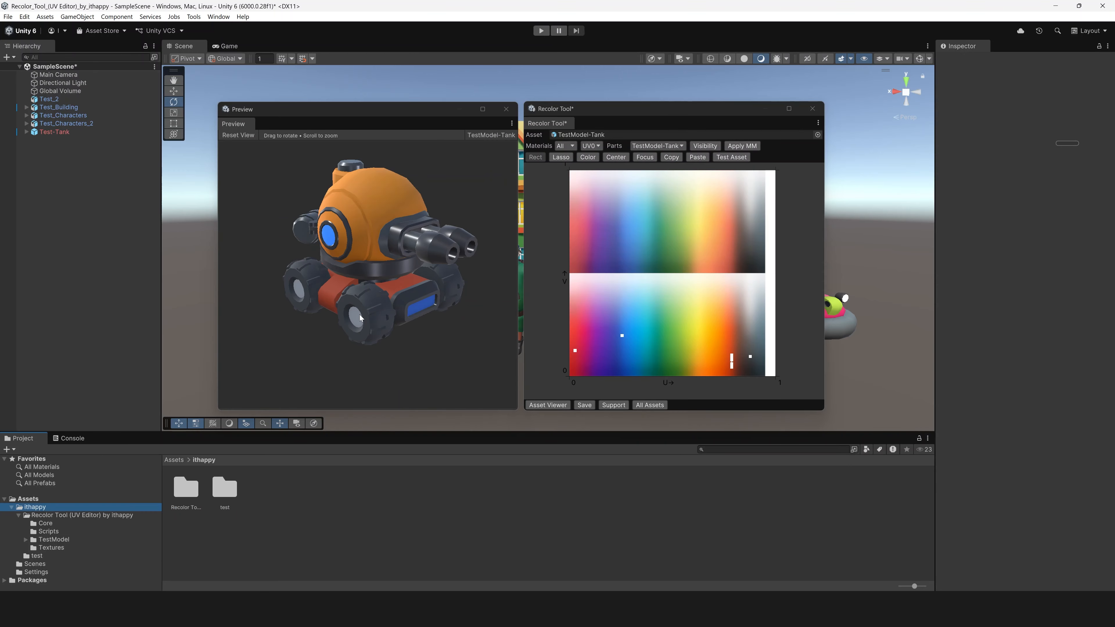
Copy the TestModel-Tank prefab from the TestModel folder into the test folder.
drag(369, 309, 357, 330)
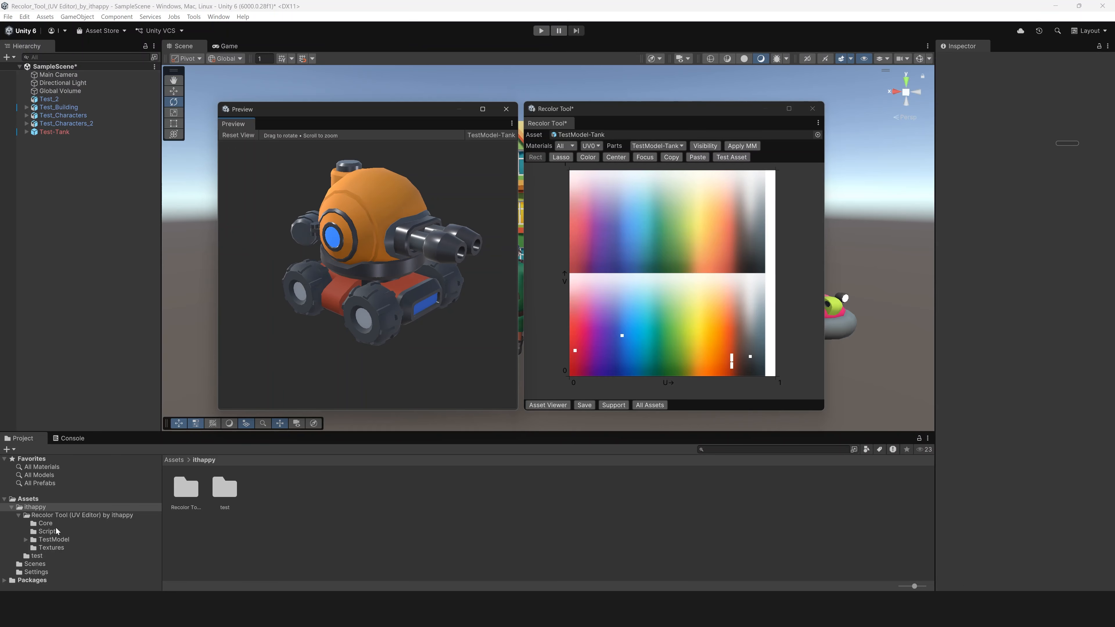
click(53, 540)
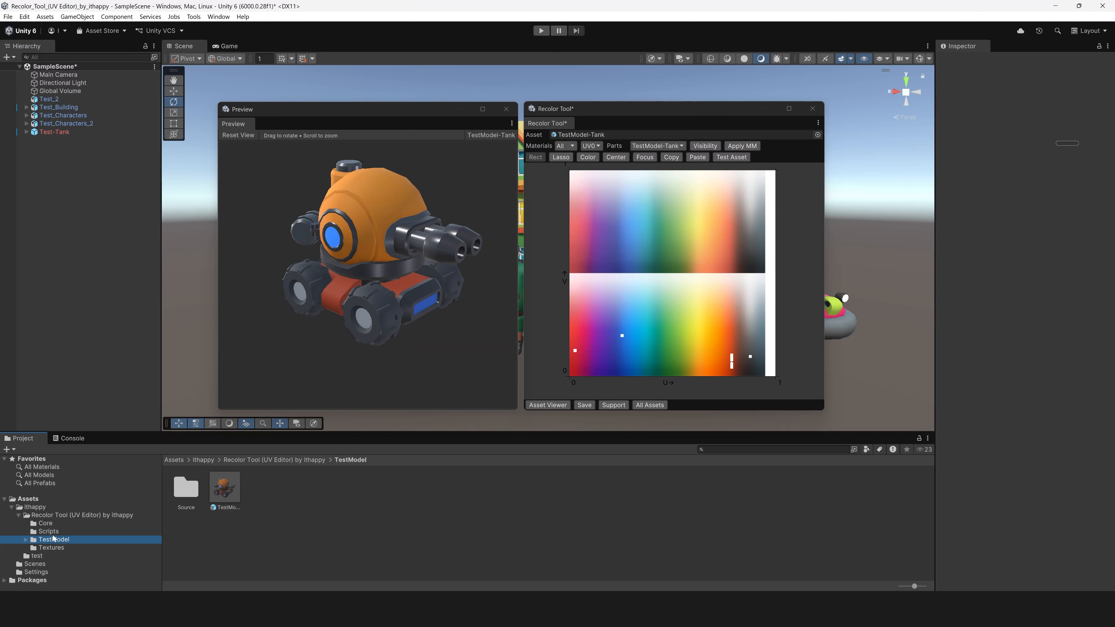
click(224, 487)
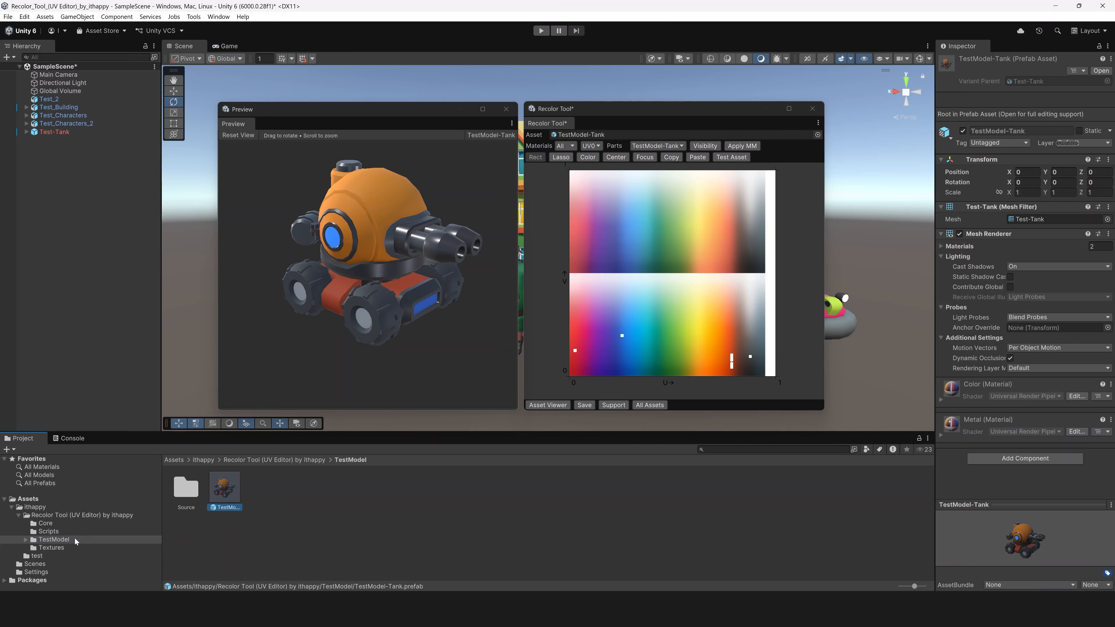
click(38, 556)
key(ctrl+v)
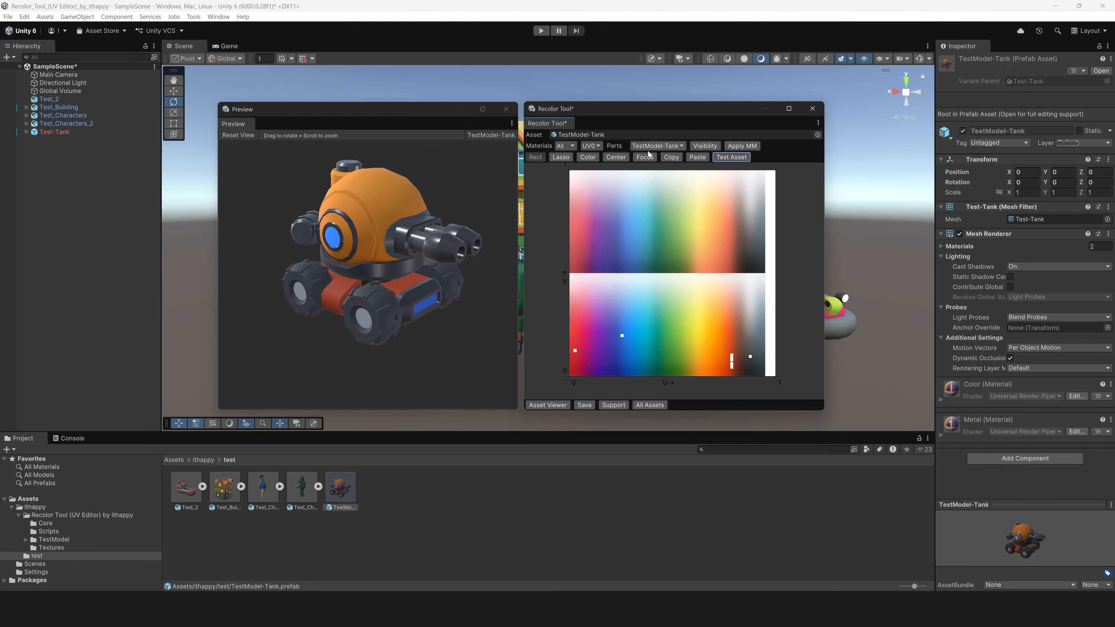
Move the orange UV strip of the Tank_Tower part onto the green colors and stretch it vertically.
click(673, 146)
click(662, 213)
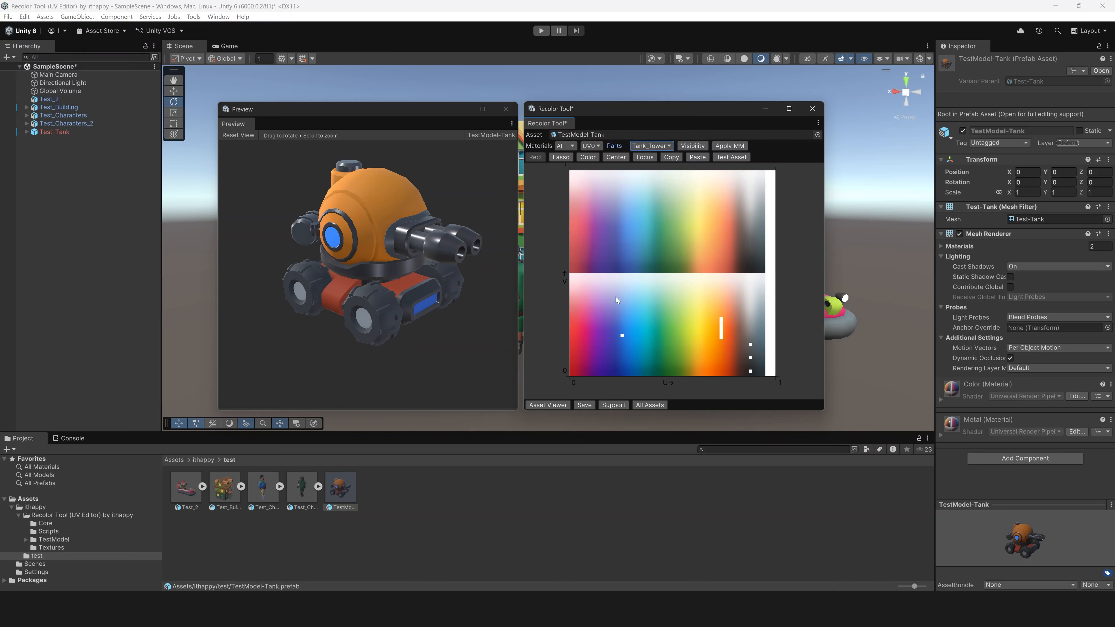
scroll(623, 336, up, 1)
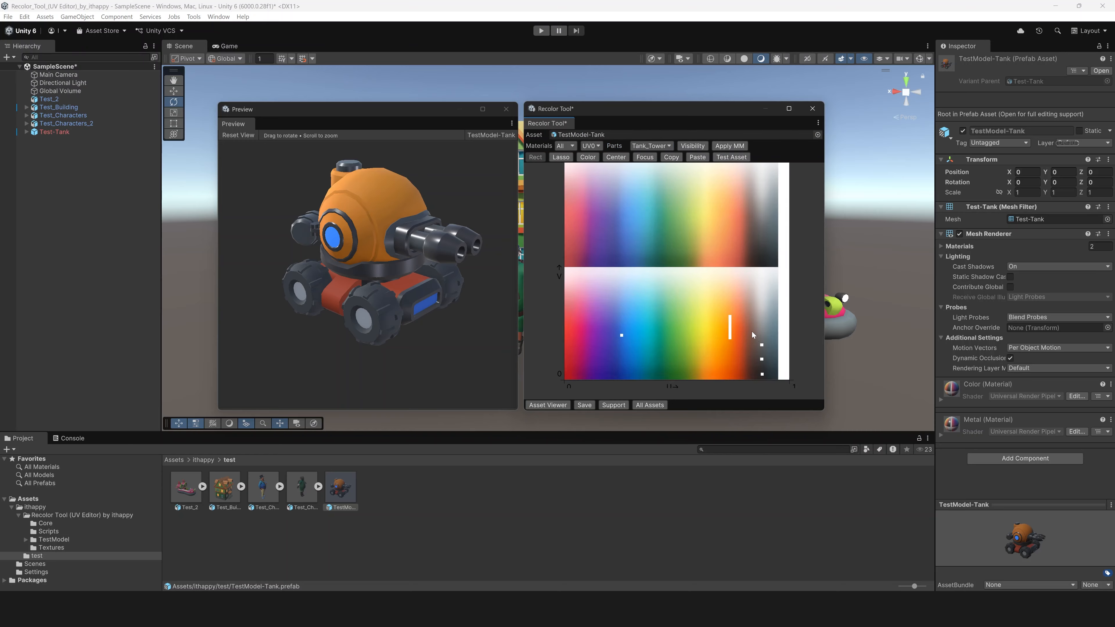
click(760, 344)
mouse_move(733, 305)
mouse_down()
mouse_move(748, 310)
mouse_move(724, 292)
mouse_up()
drag(733, 337, 712, 242)
mouse_move(686, 281)
mouse_down()
mouse_move(682, 314)
mouse_move(688, 275)
mouse_up()
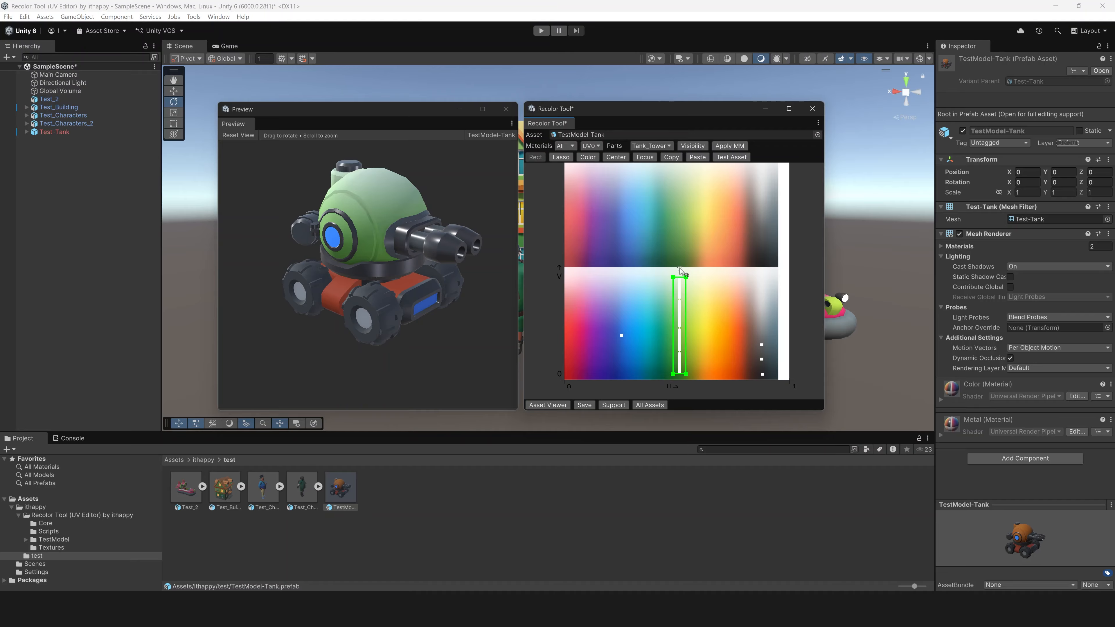
Rotate the stretched Tank_Tower UV strip to nearly horizontal so it spans teal to orange, and inspect the gradient on the dome.
drag(680, 270, 704, 319)
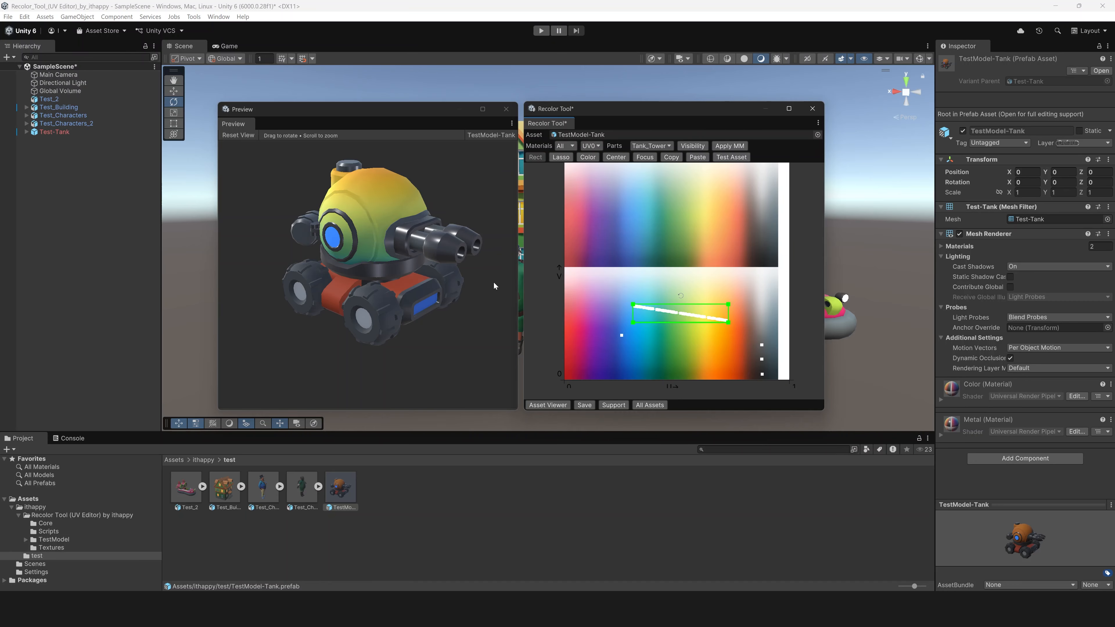
scroll(487, 281, up, 3)
mouse_move(389, 244)
mouse_down()
mouse_move(490, 223)
mouse_move(385, 231)
mouse_up()
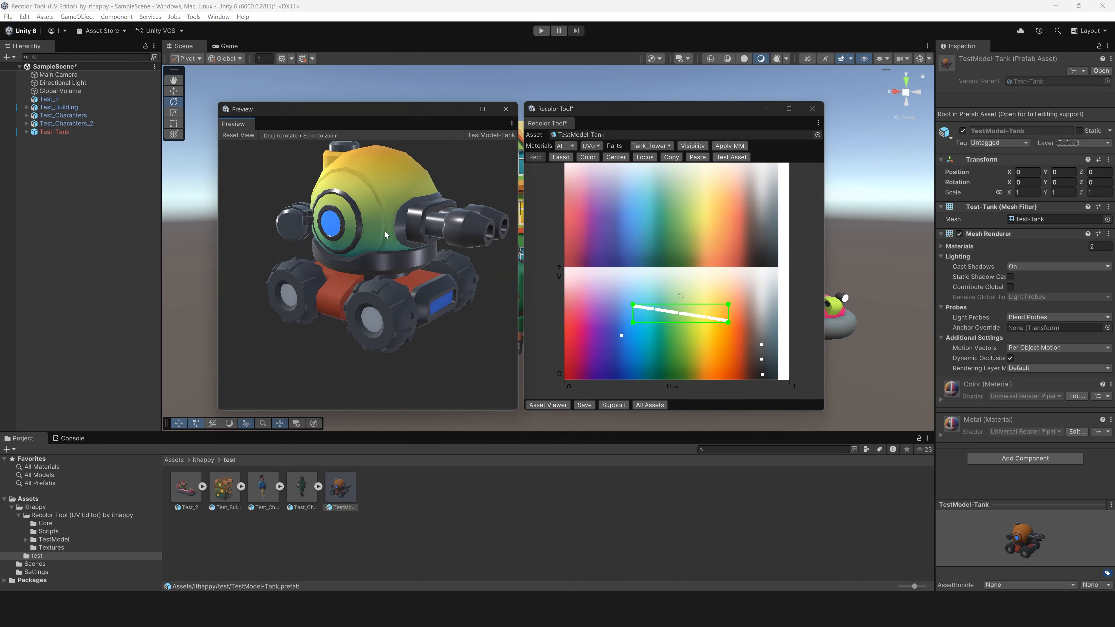
scroll(391, 227, down, 2)
Move the TestModel-Tank part's red body UV strip onto green-yellow, stretch it and rotate it nearly horizontal for a green-to-yellow gradient.
click(651, 145)
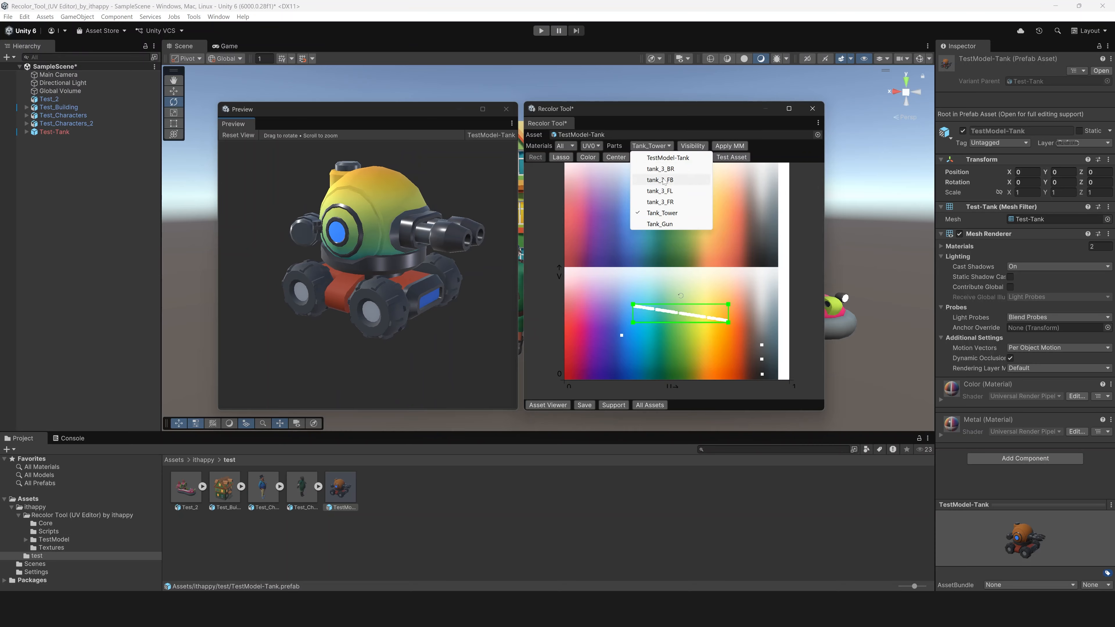
click(672, 159)
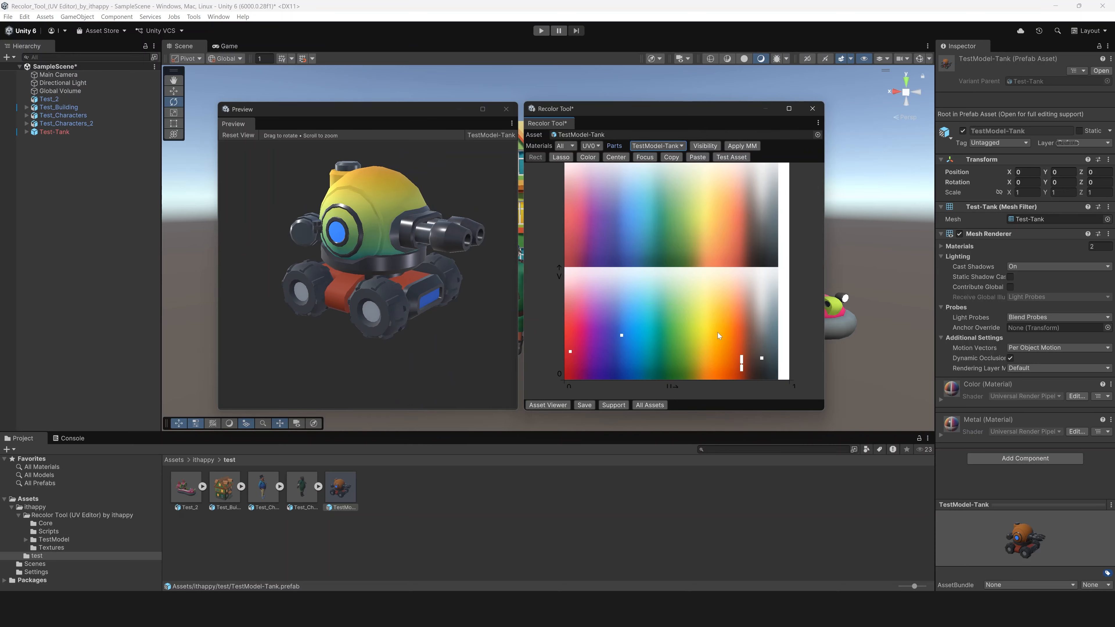
mouse_move(718, 332)
mouse_down()
mouse_move(744, 367)
mouse_move(692, 315)
mouse_move(707, 379)
mouse_up()
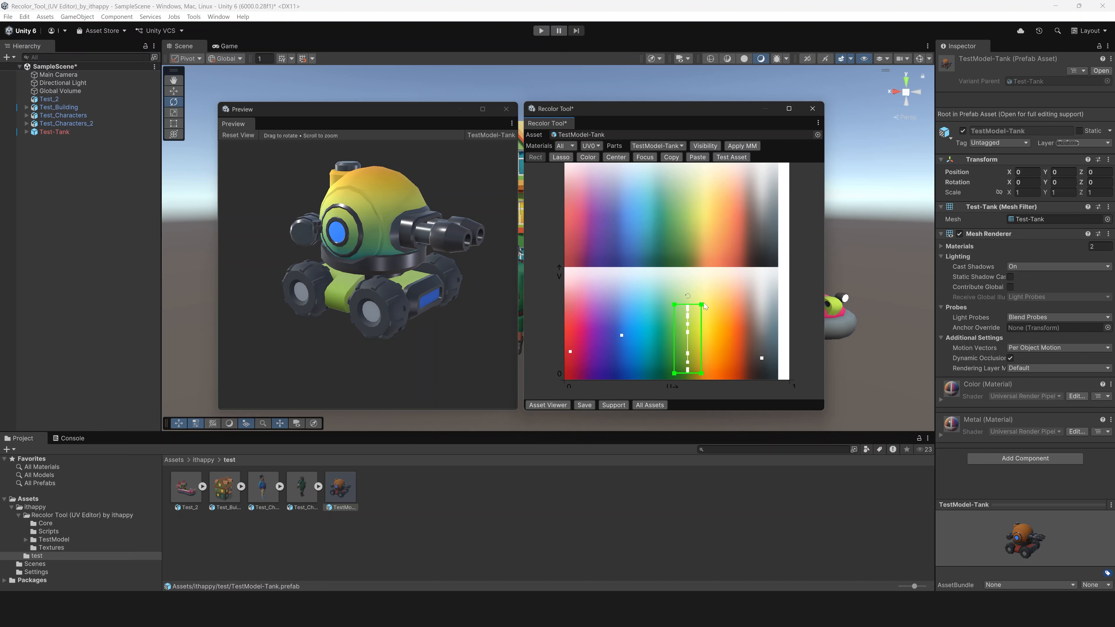
drag(687, 295, 708, 325)
drag(318, 322, 462, 272)
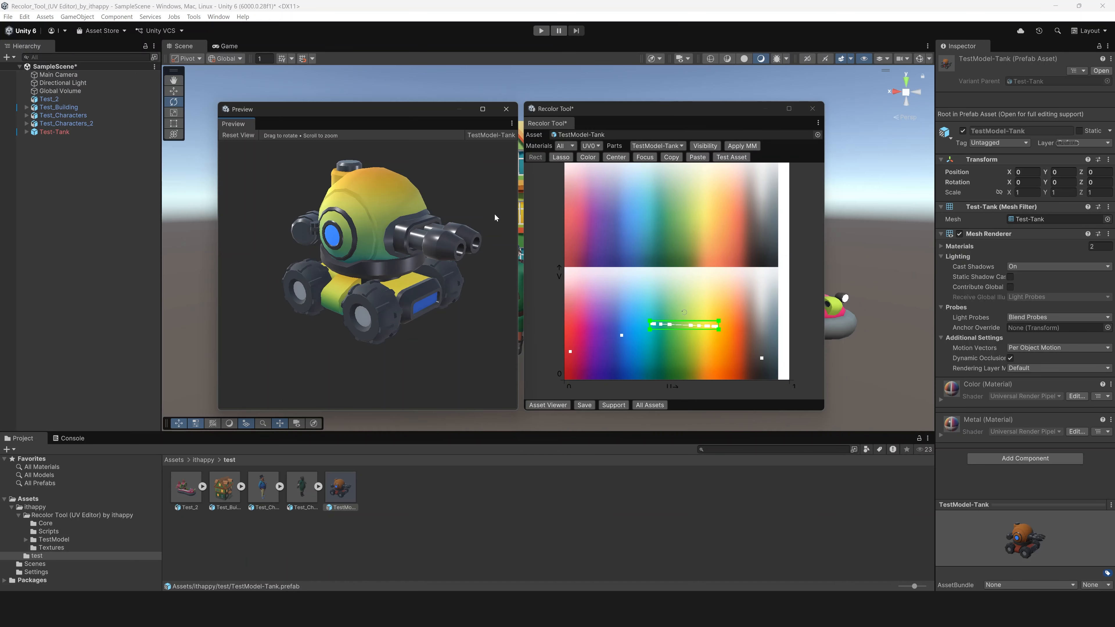
Recolor the barrels of the Tank_Gun part blue by moving its middle dark UV point onto the blue area.
click(656, 147)
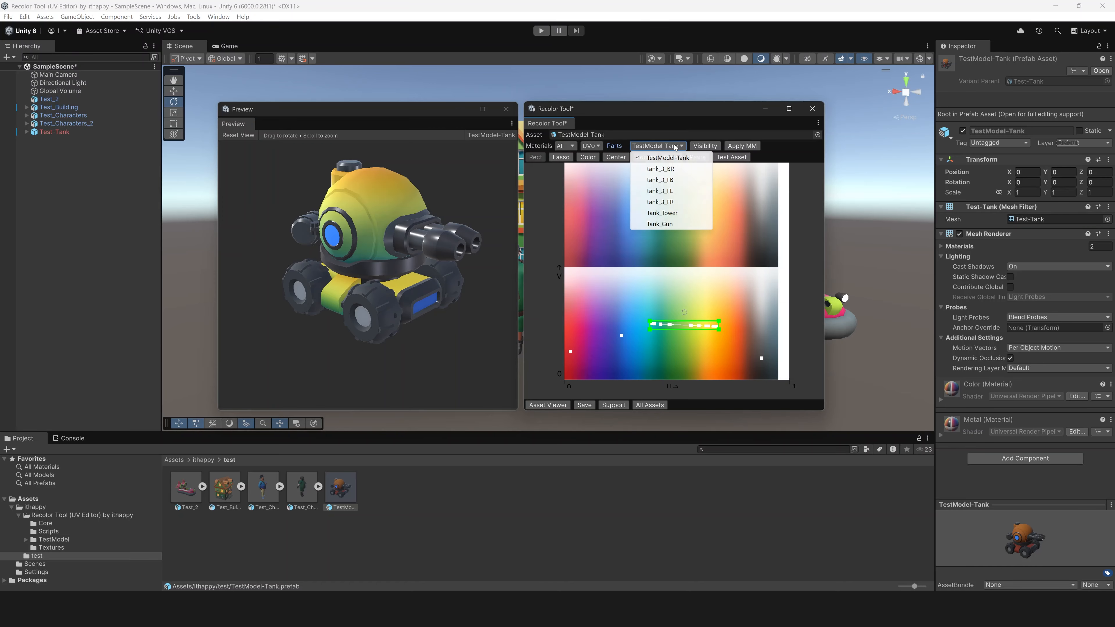
click(665, 223)
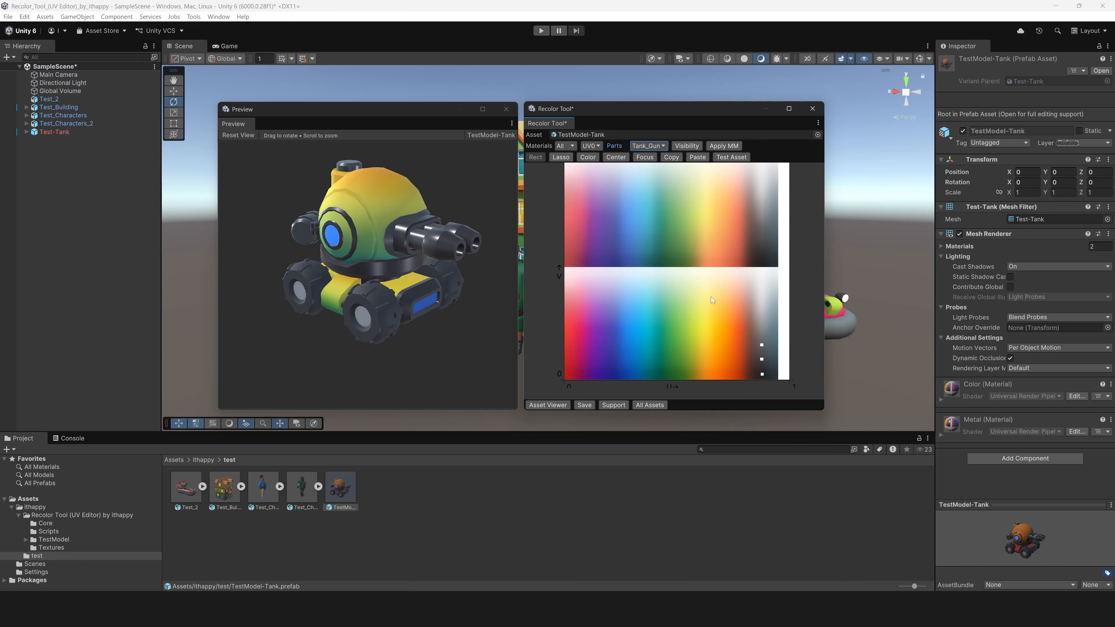
drag(744, 334, 673, 319)
key(ctrl+z)
drag(753, 356, 627, 342)
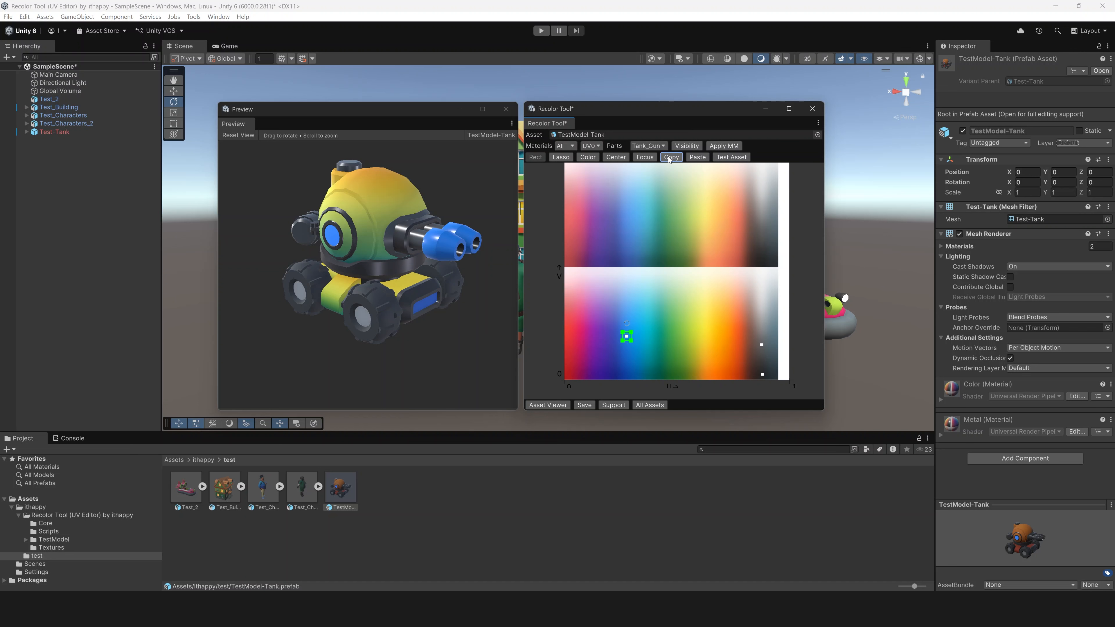
Recolor Tank_Tower's dark accents blue by pasting the copied blue gun position onto its uppermost dark UV point.
click(648, 145)
click(662, 213)
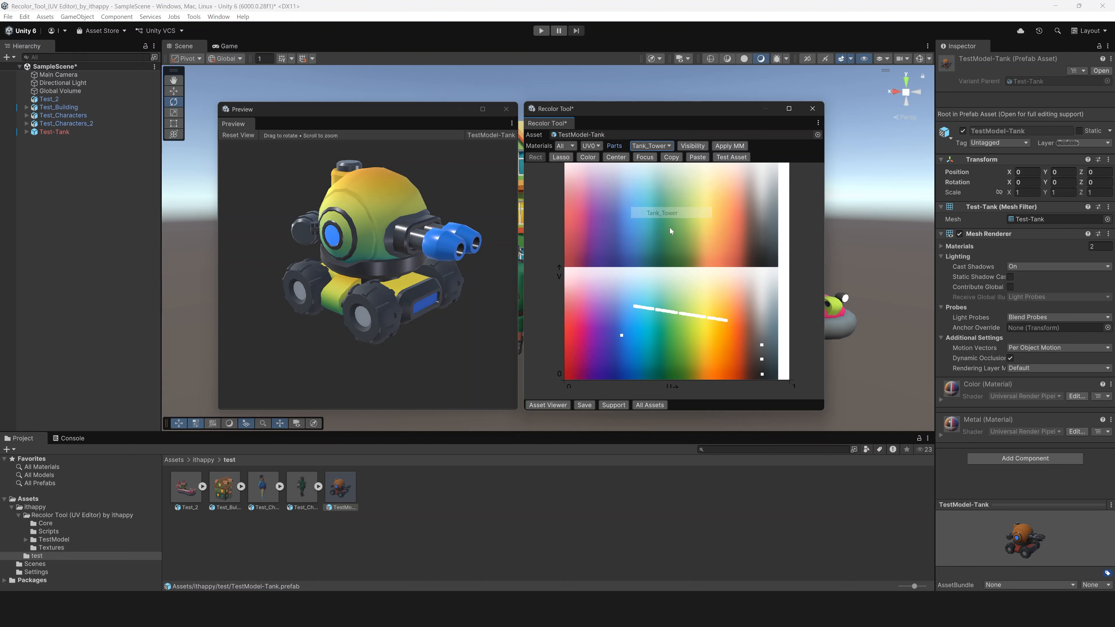
click(762, 359)
drag(761, 359, 689, 355)
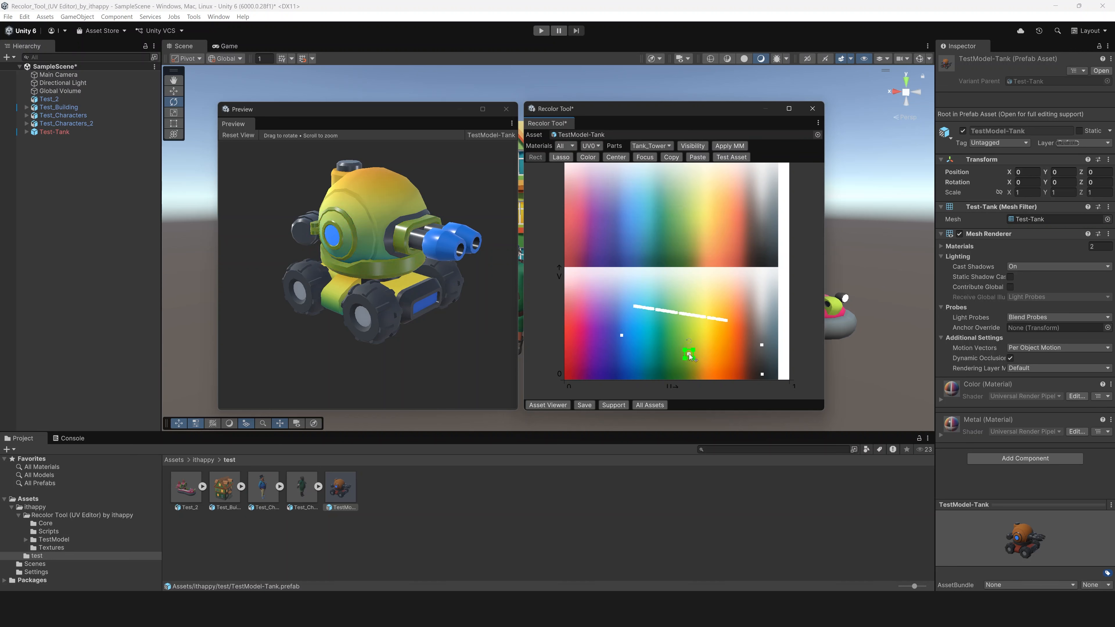
key(ctrl+z)
click(761, 345)
drag(763, 345, 724, 345)
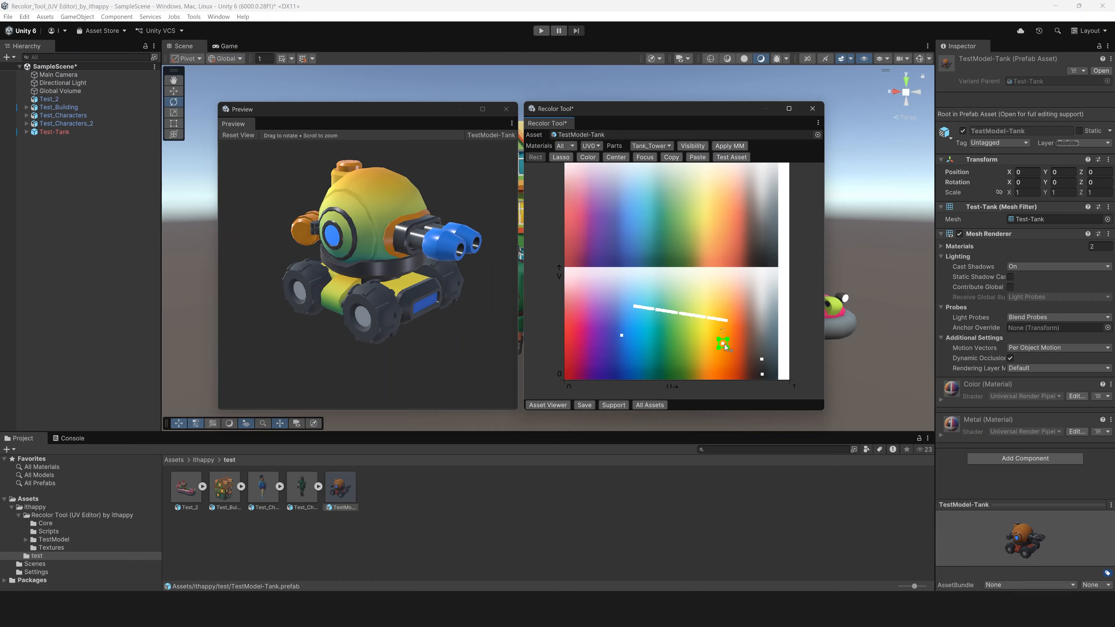
click(698, 156)
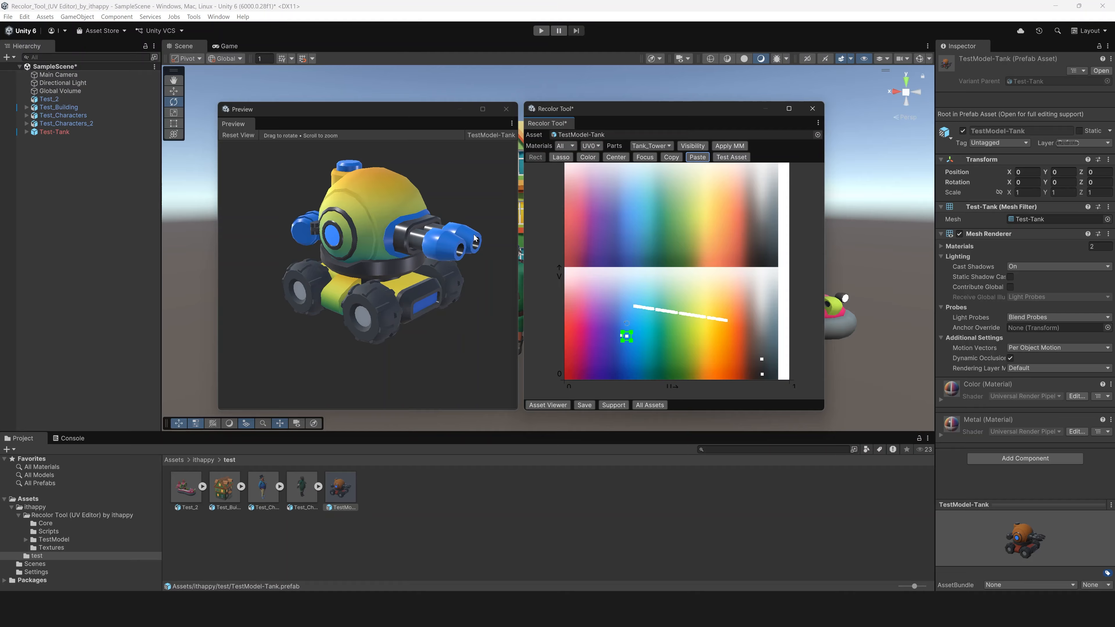
mouse_move(434, 290)
mouse_down()
mouse_move(361, 295)
mouse_move(424, 293)
mouse_up()
Darken the tire of the tank_3_BR part by moving its dark UV point lower into the black area.
click(650, 145)
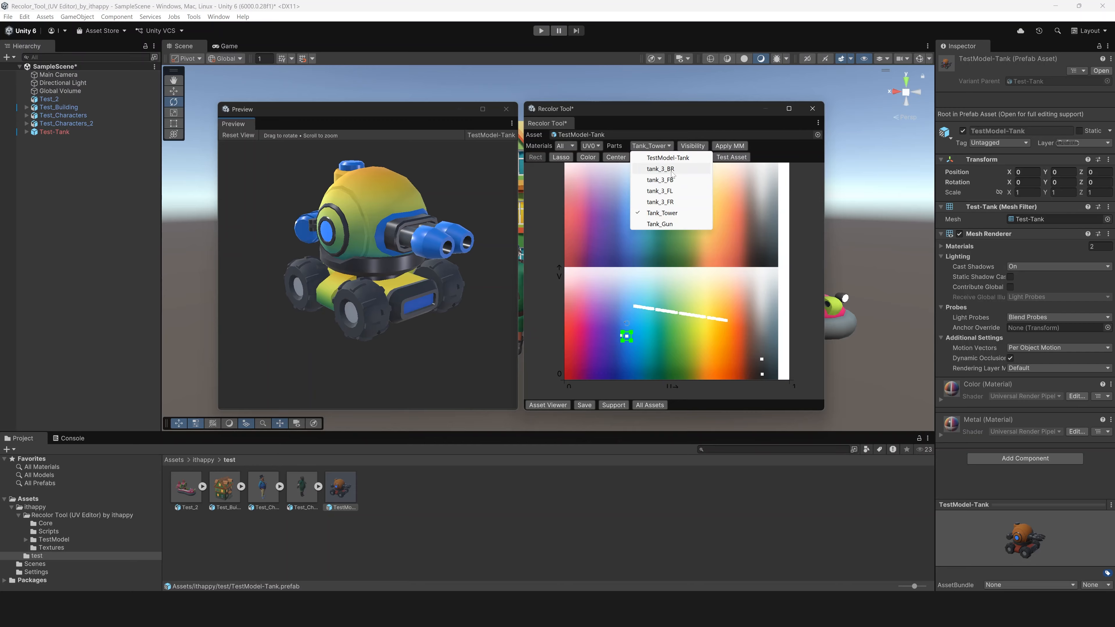
click(650, 168)
drag(763, 355, 759, 366)
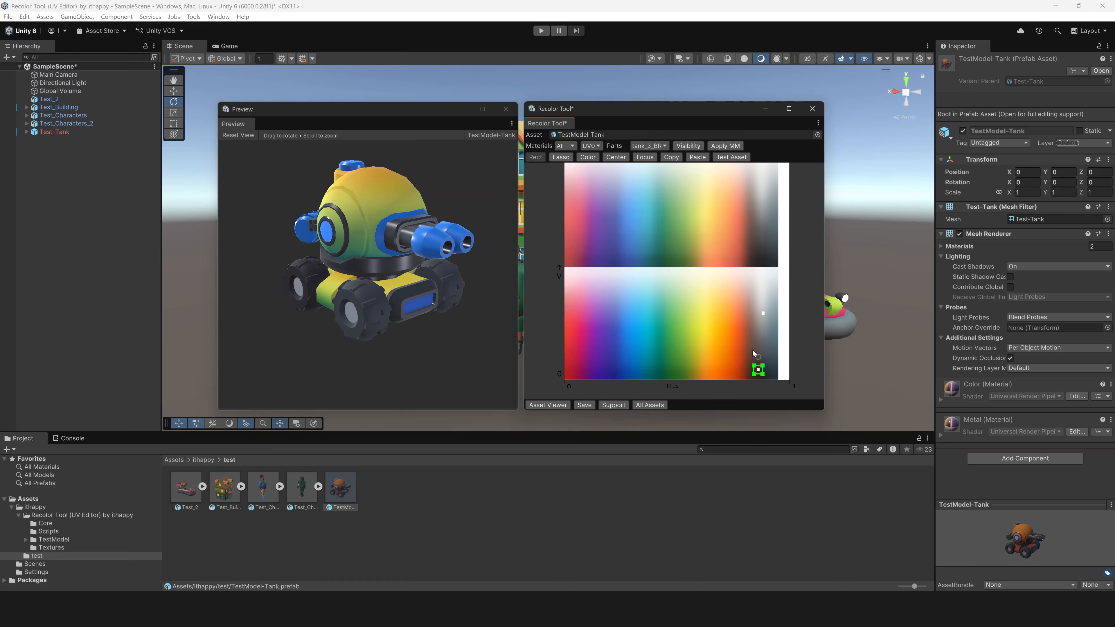
Give the tires of tank_3_FB and tank_3_FL the same near-black UV position as tank_3_BR.
click(650, 145)
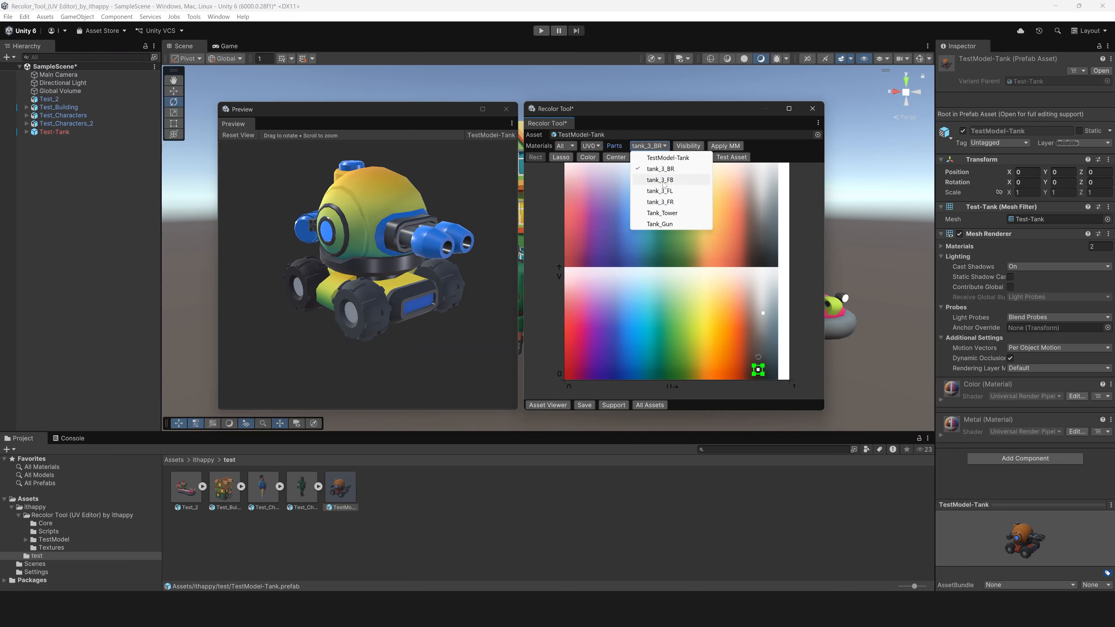
click(663, 181)
click(763, 357)
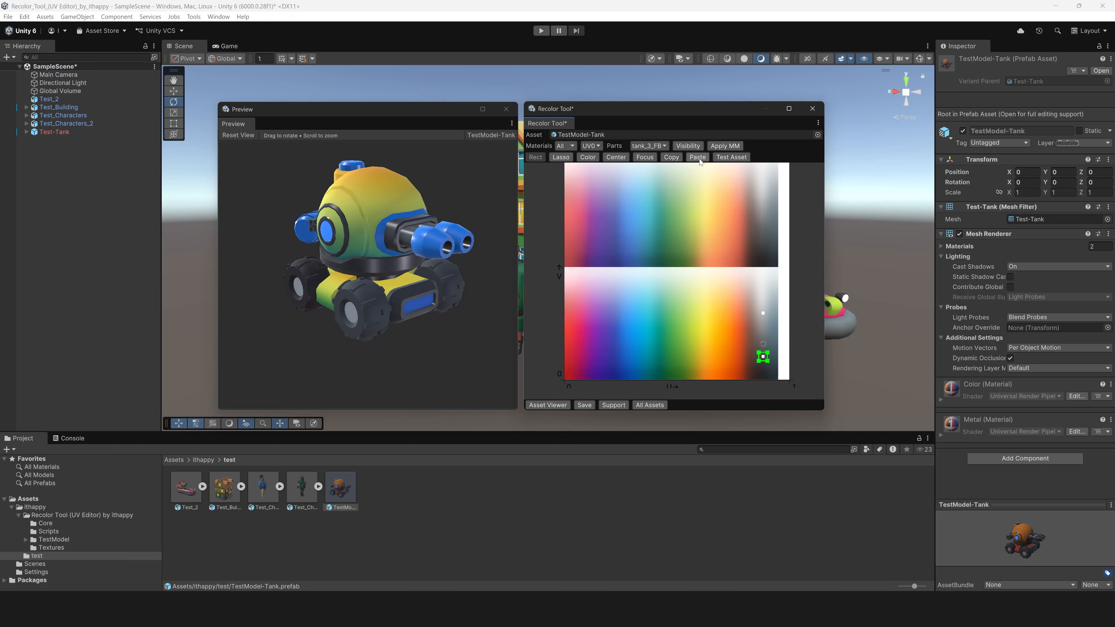
drag(763, 356, 758, 369)
click(649, 146)
click(664, 191)
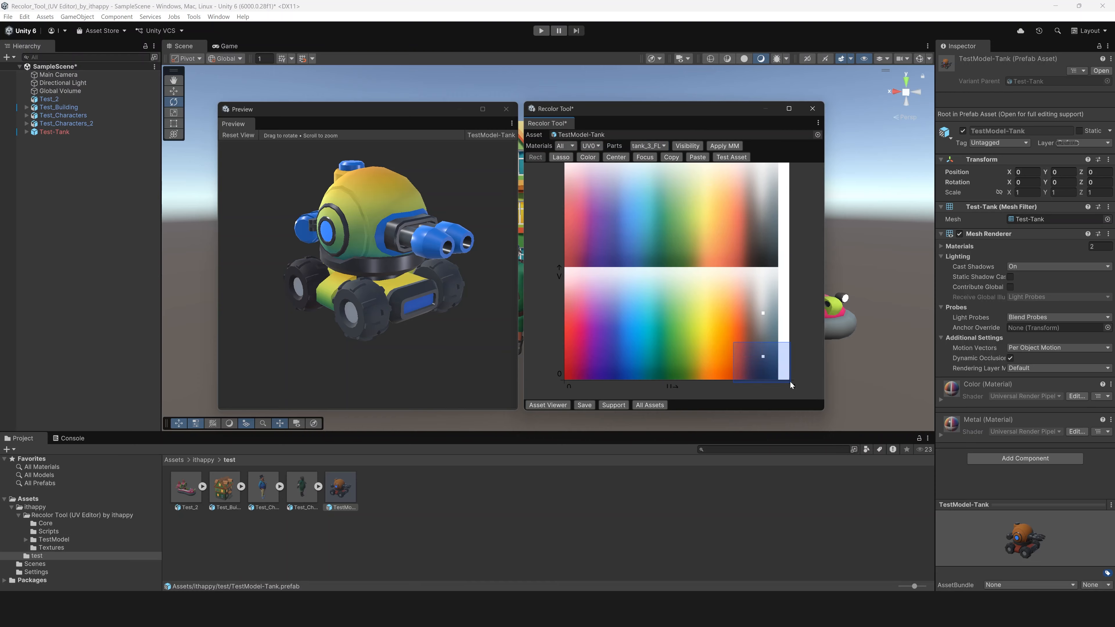
click(698, 157)
Paste the near-black UV position onto tank_3_FR's dark tire point and save the recolored tank.
click(648, 146)
click(664, 200)
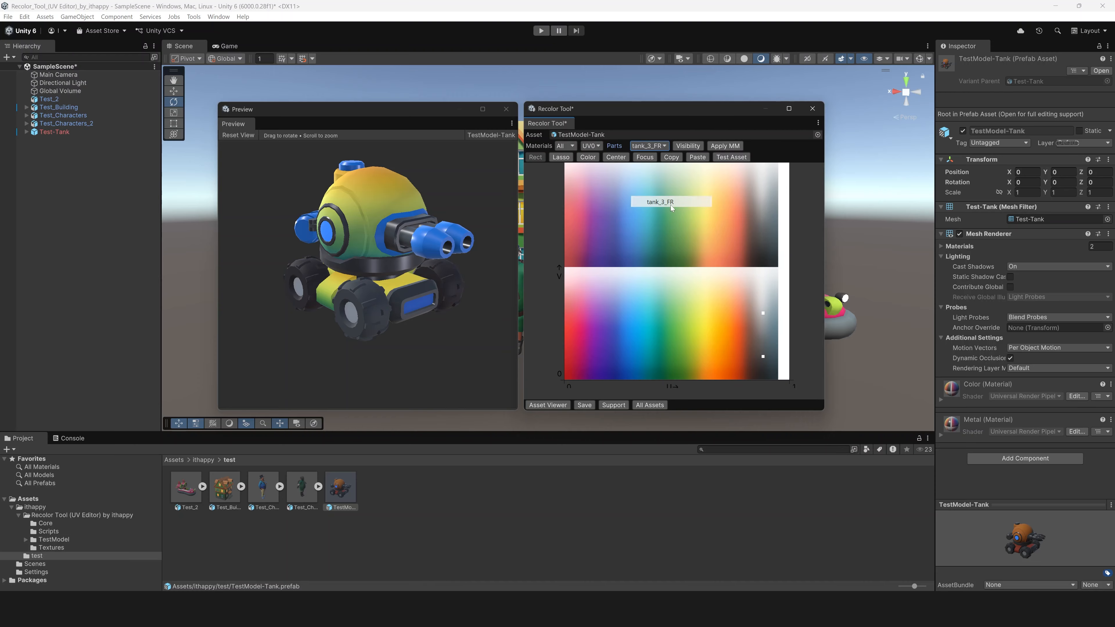
click(697, 157)
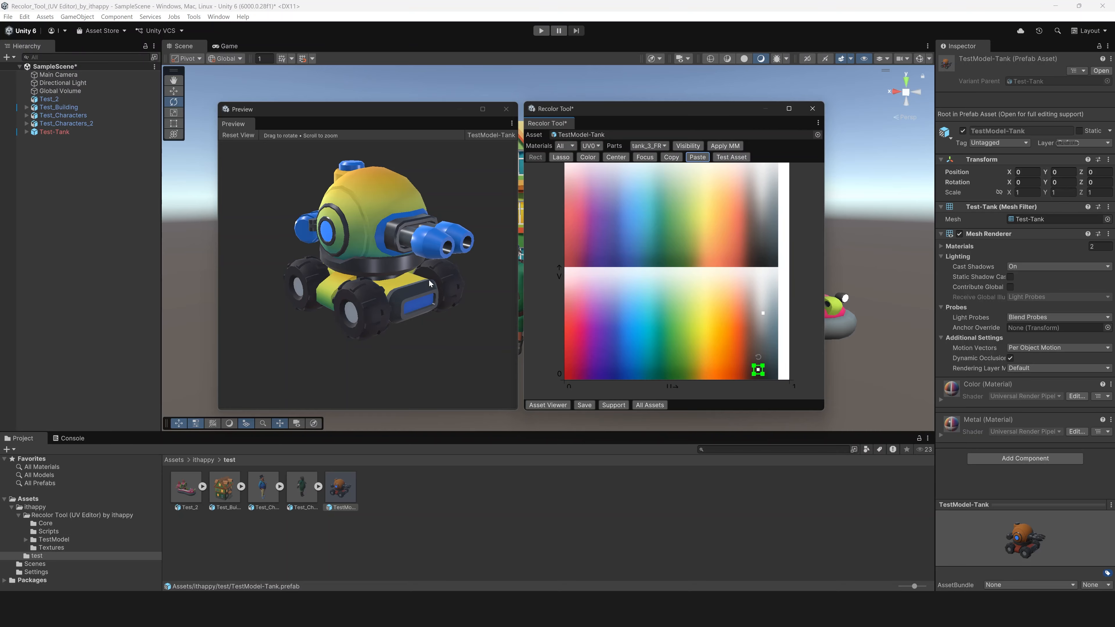
drag(387, 285, 454, 287)
click(584, 405)
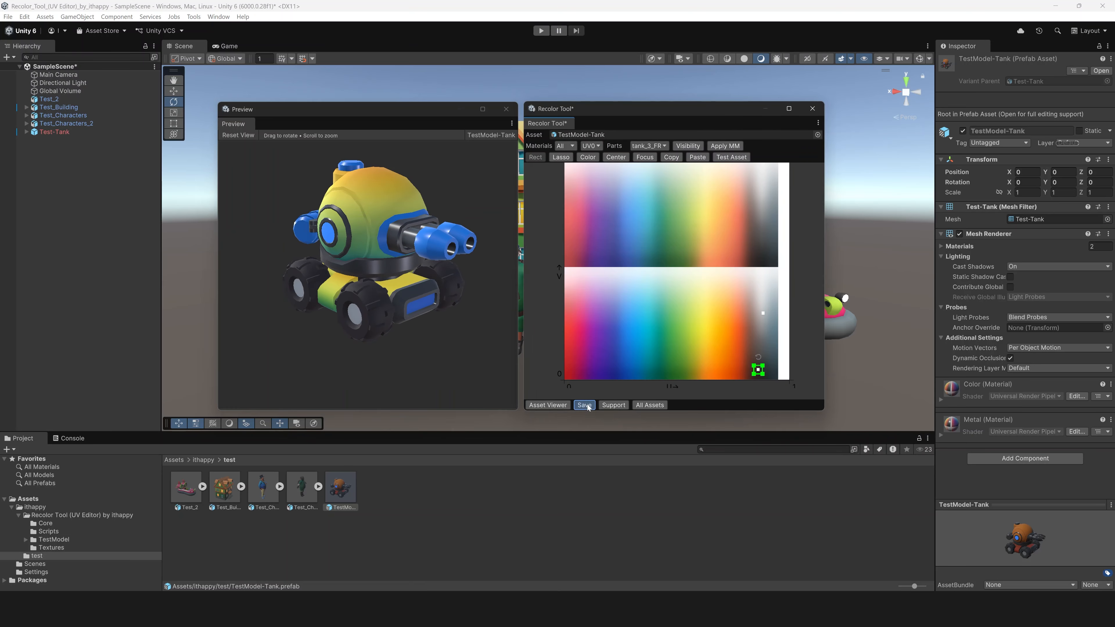
Try moving tank_3_FR's light wheel-rim UV point to green, and close the Recolor Tool discarding the unsaved change.
click(383, 486)
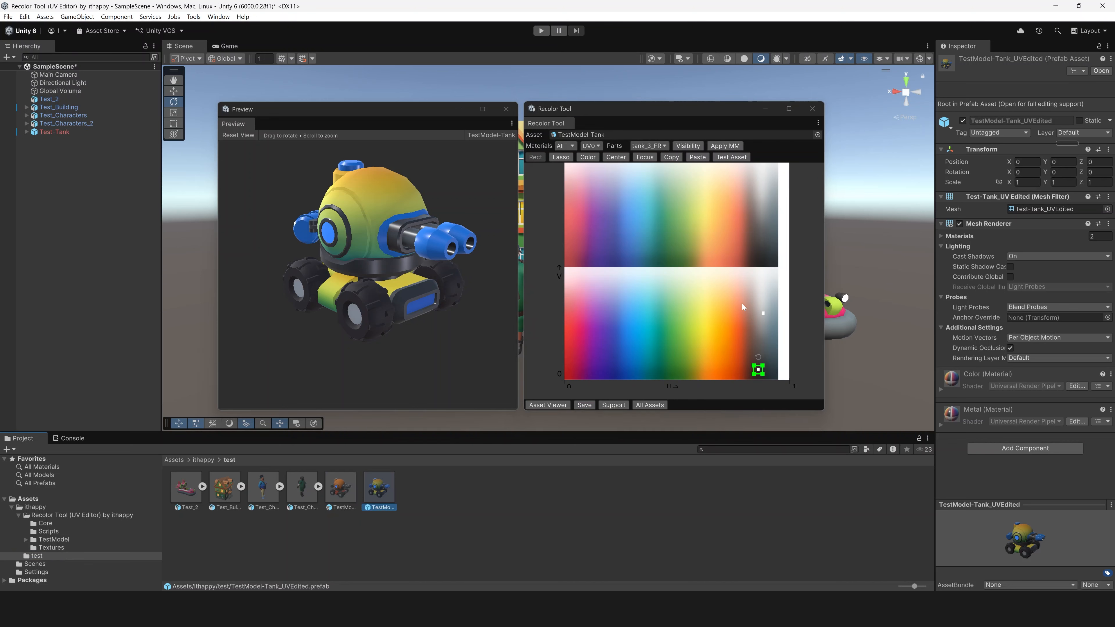
drag(764, 314, 668, 330)
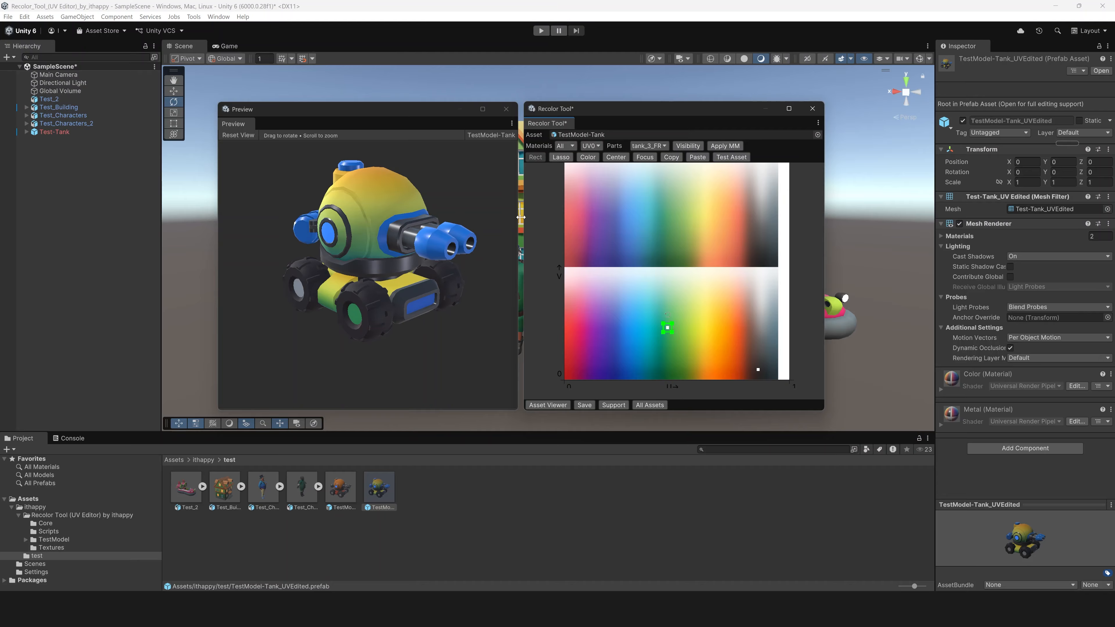
click(812, 108)
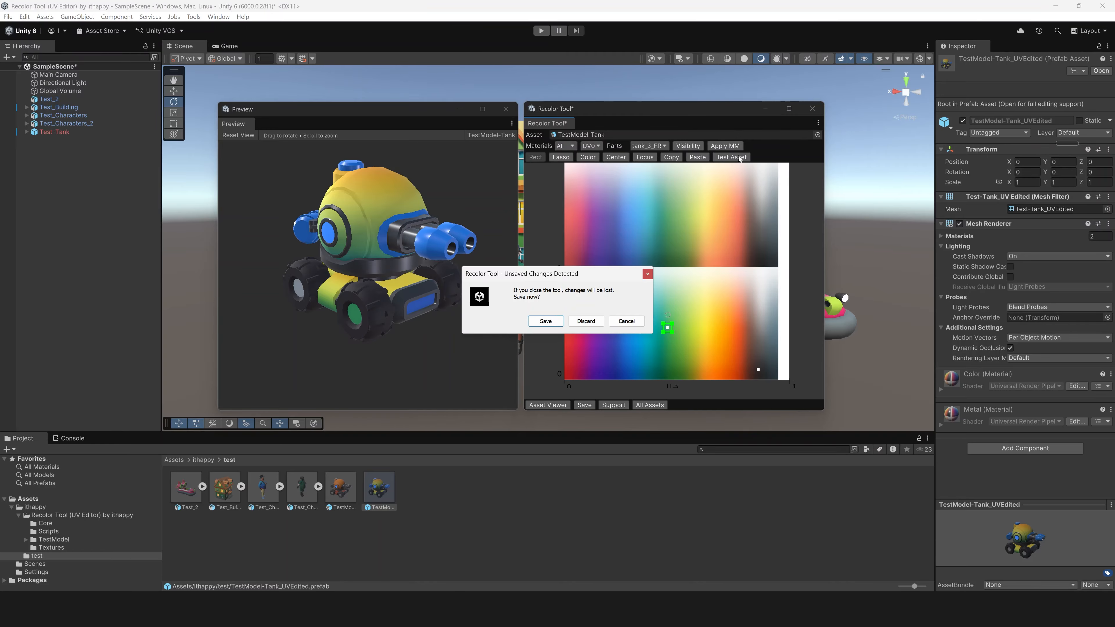
click(587, 321)
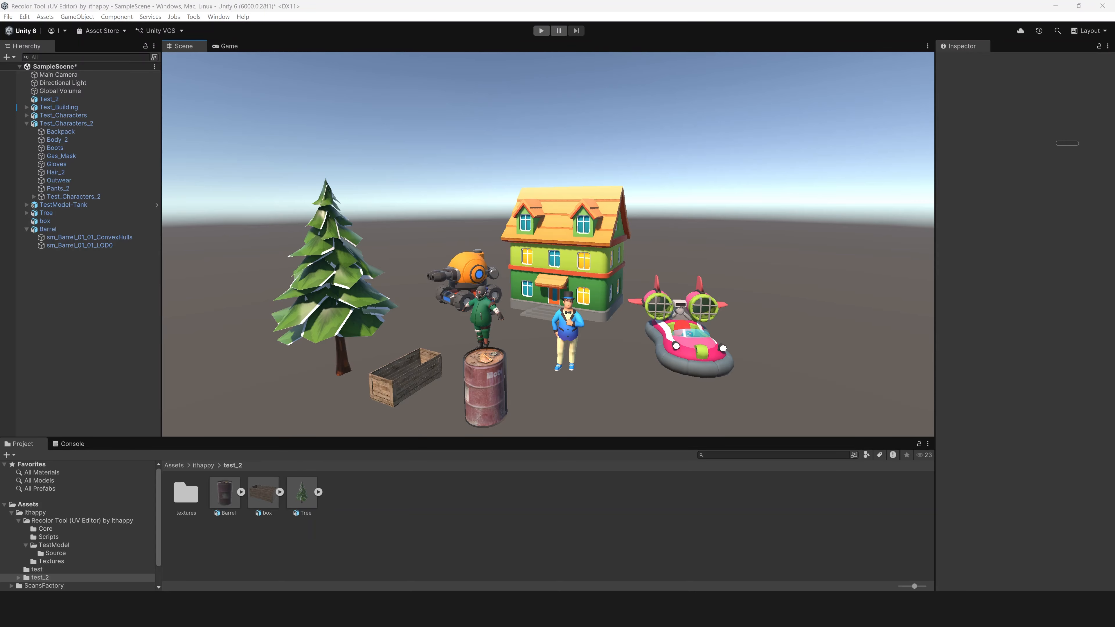
Look over the scene's models from several angles, including the tree, box, barrel, tank, characters, building and hovercraft.
right_drag(527, 325, 638, 329)
key(a)
key(s)
key(a)
key(w)
key(d)
key(a)
key(a)
key(w)
key(d)
key(a)
key(d)
key(s)
right_drag(547, 260, 489, 261)
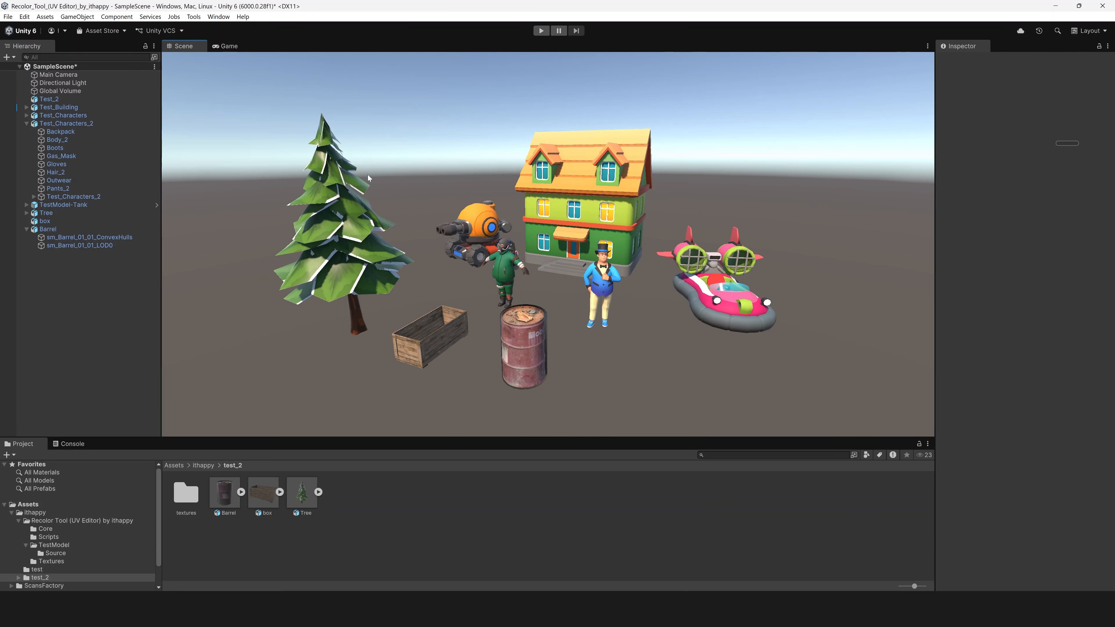
Open the Recolor Tool, load the box prefab from the test_2 folder as its asset, and inspect its preview.
click(194, 16)
mouse_move(211, 28)
click(306, 29)
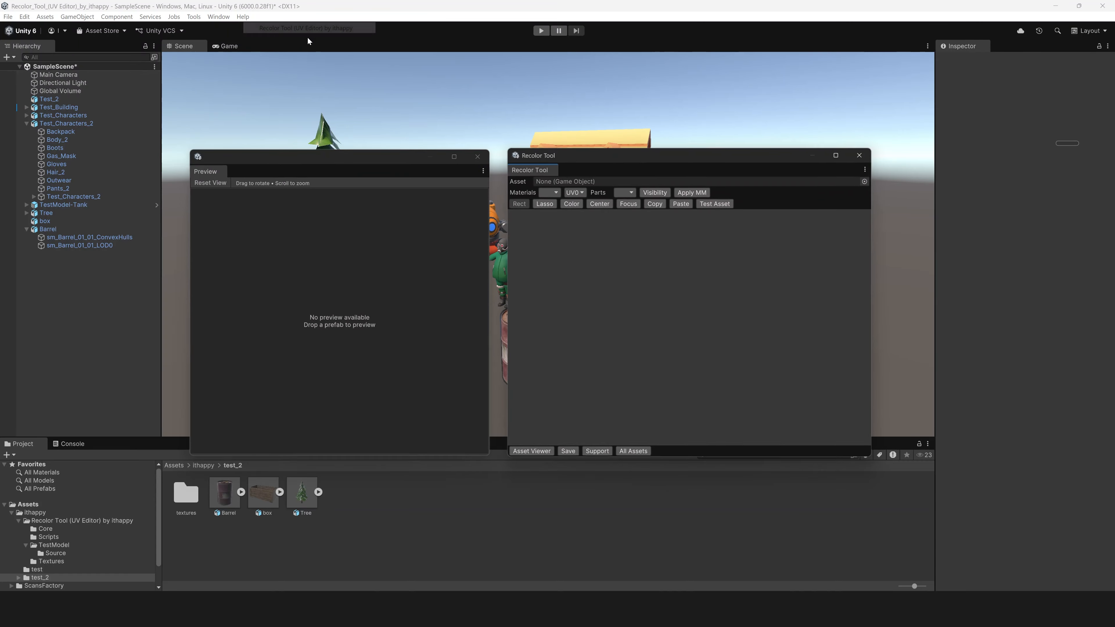
drag(236, 507, 608, 181)
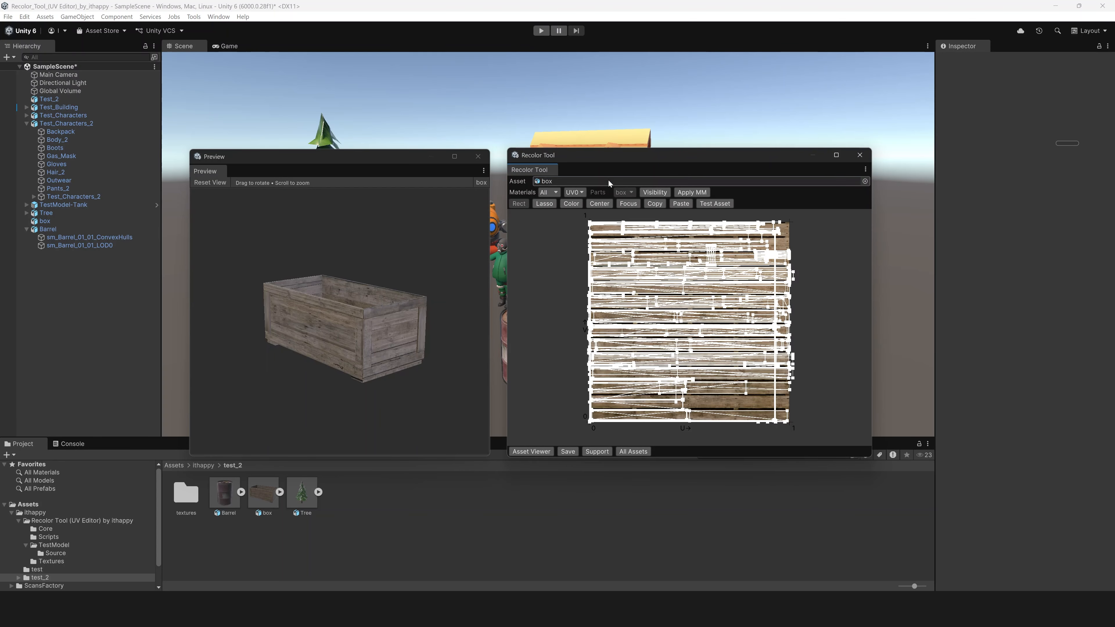
drag(432, 316, 506, 252)
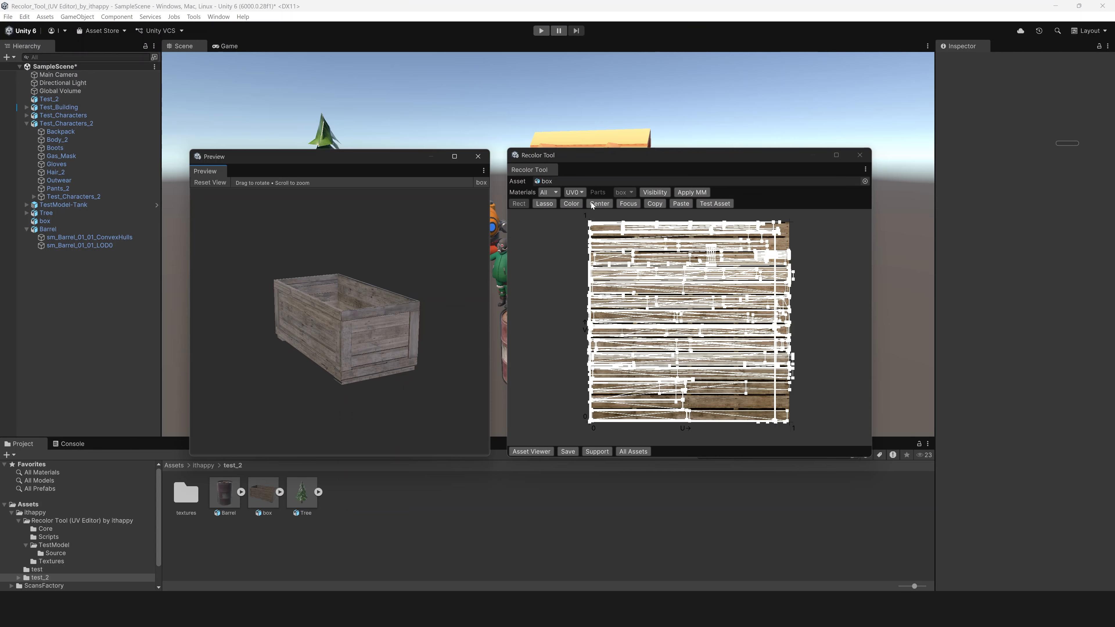
Keep the box on the UV0 channel and apply the Recolor Tool's master material to it.
click(631, 191)
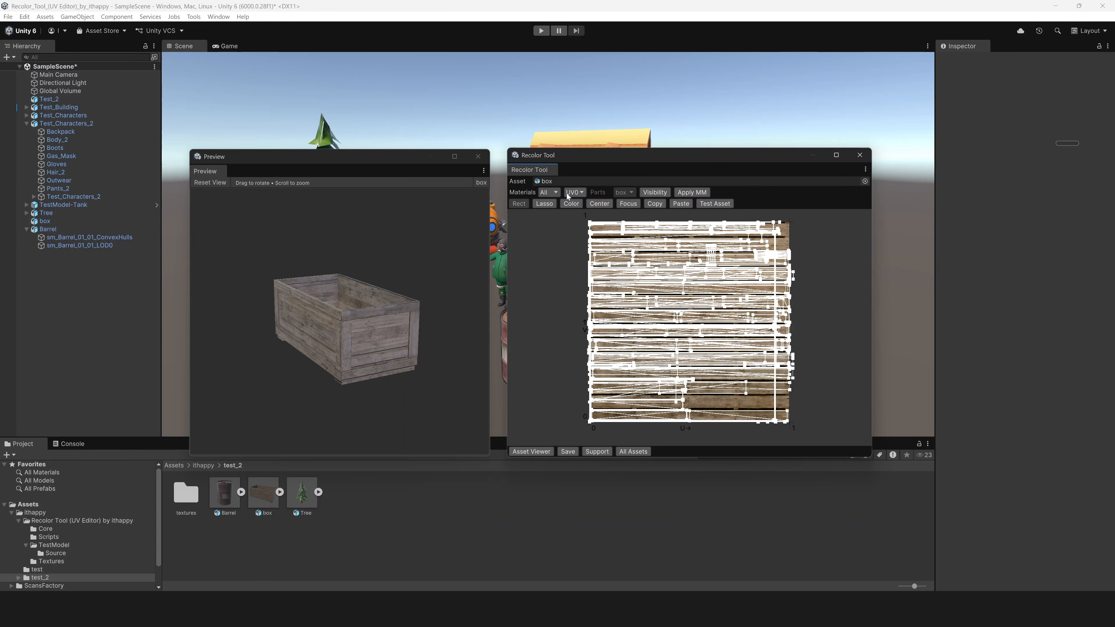
click(551, 193)
click(577, 192)
click(576, 204)
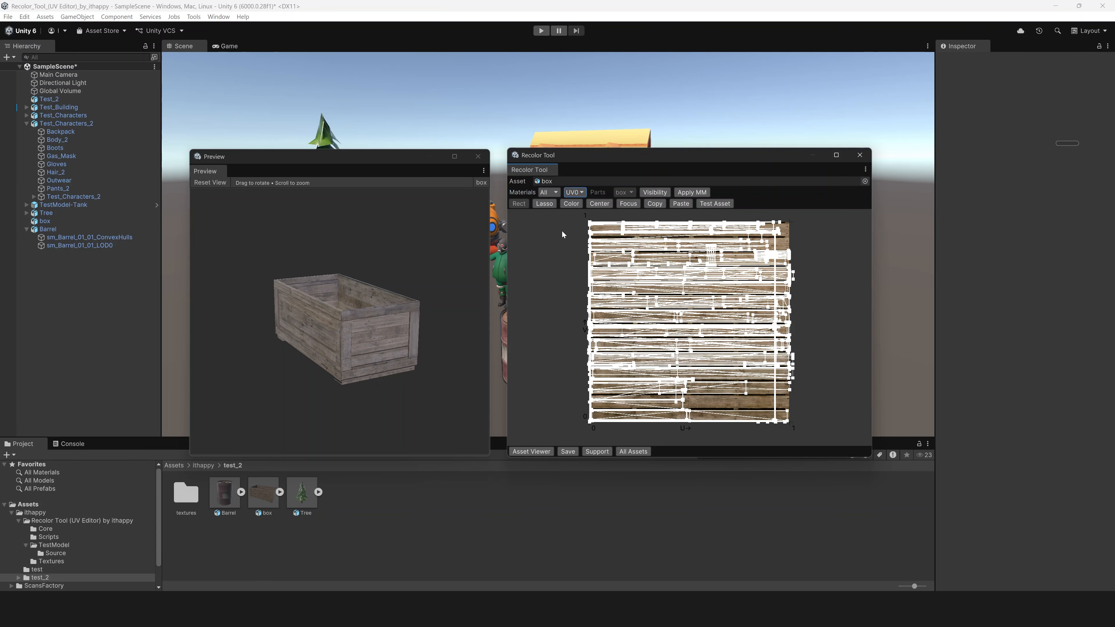
click(693, 193)
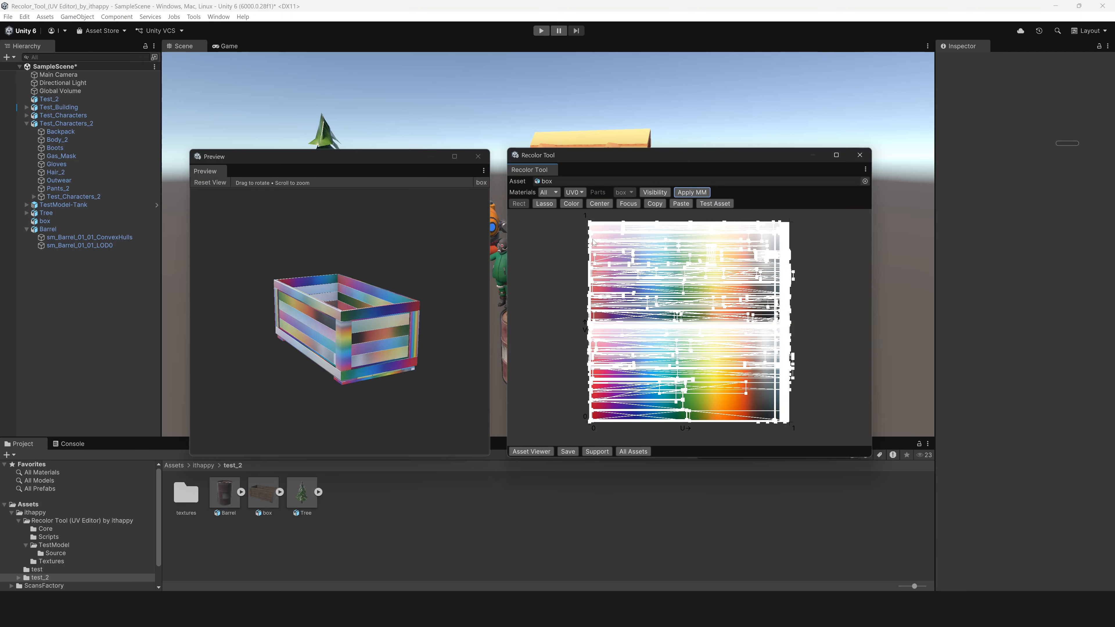
mouse_move(387, 306)
mouse_down()
mouse_move(375, 374)
mouse_move(386, 314)
mouse_up()
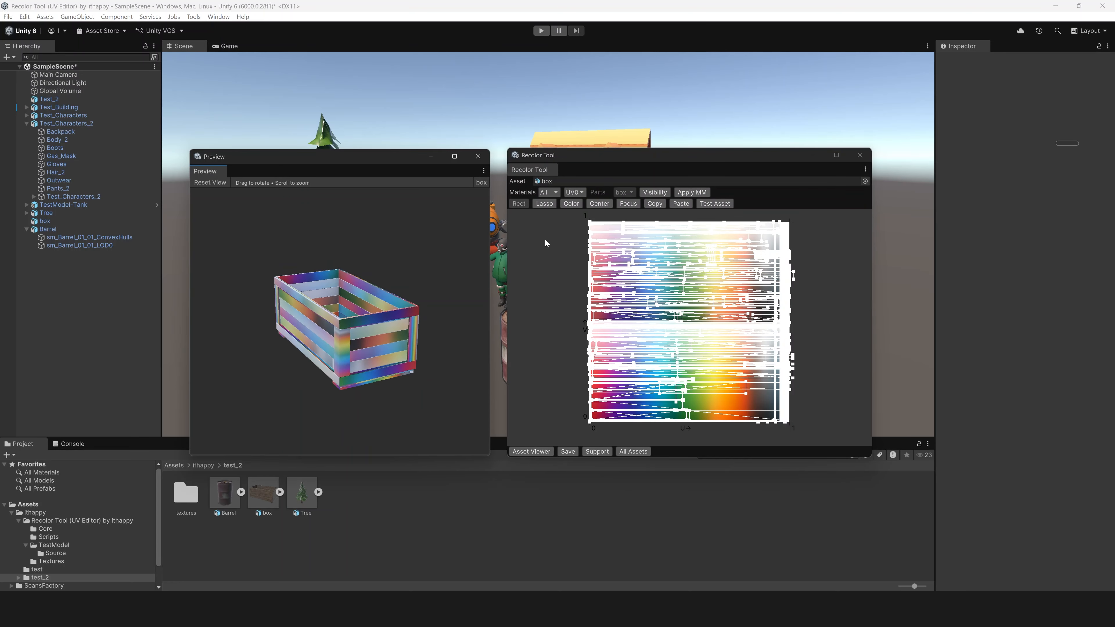
Select all of the box's UVs and scale them down into a narrow upright strip on the color map.
scroll(575, 223, down, 2)
drag(574, 214, 803, 411)
drag(782, 218, 677, 333)
drag(587, 415, 668, 365)
mouse_move(344, 370)
mouse_down()
mouse_move(425, 301)
mouse_move(333, 387)
mouse_up()
Recolor the box dark grey by moving its UV strip onto the lower grey area, and save it.
drag(674, 352, 749, 385)
drag(394, 387, 437, 360)
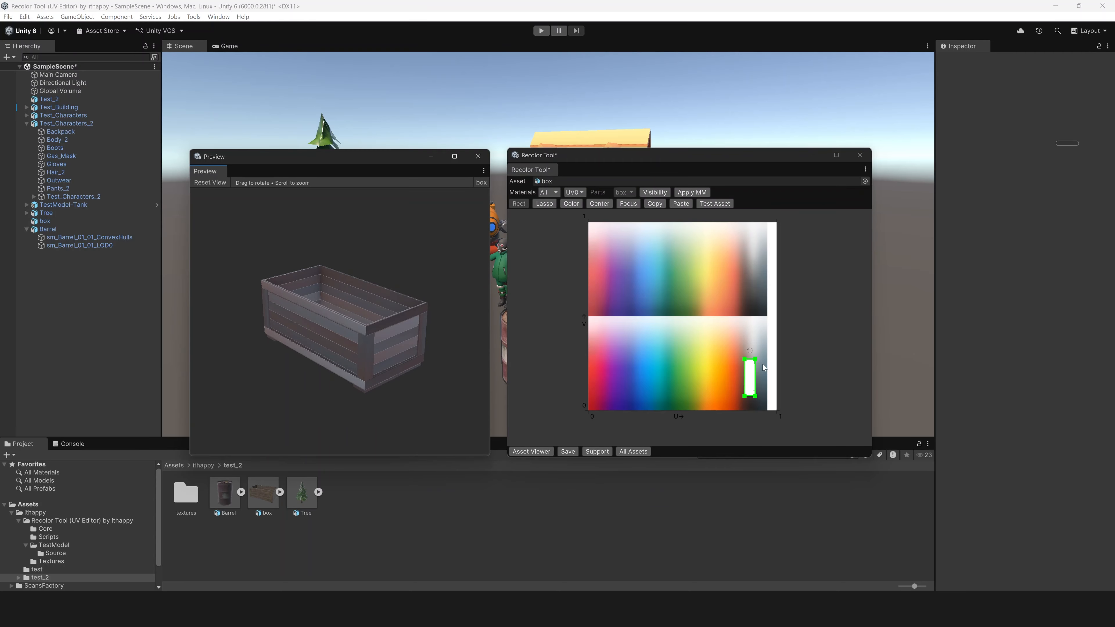
scroll(763, 368, up, 1)
drag(742, 358, 743, 364)
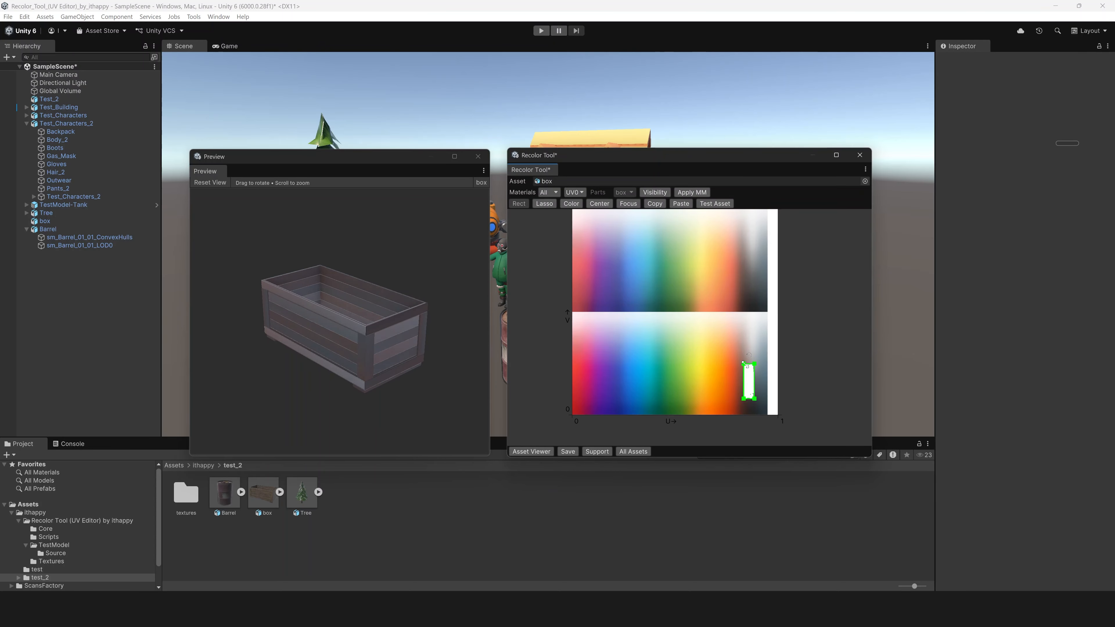
click(567, 452)
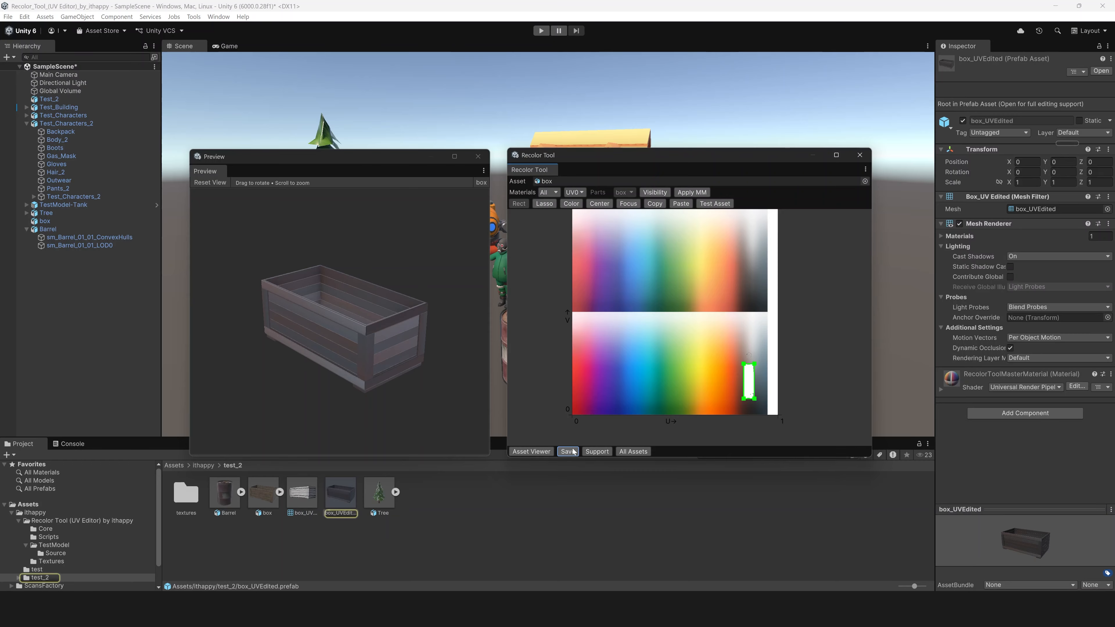
Load the Barrel prefab as the asset and choose its sm_Barrel_01_01_LOD0 part for UV editing.
drag(225, 492, 564, 188)
drag(431, 301, 336, 295)
click(630, 195)
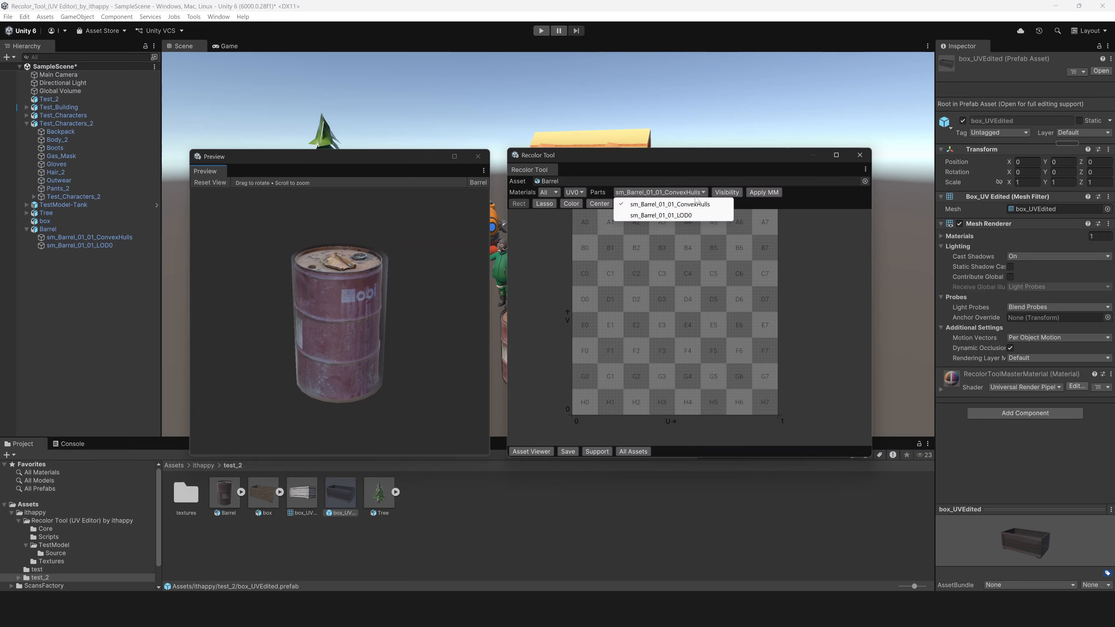
click(683, 216)
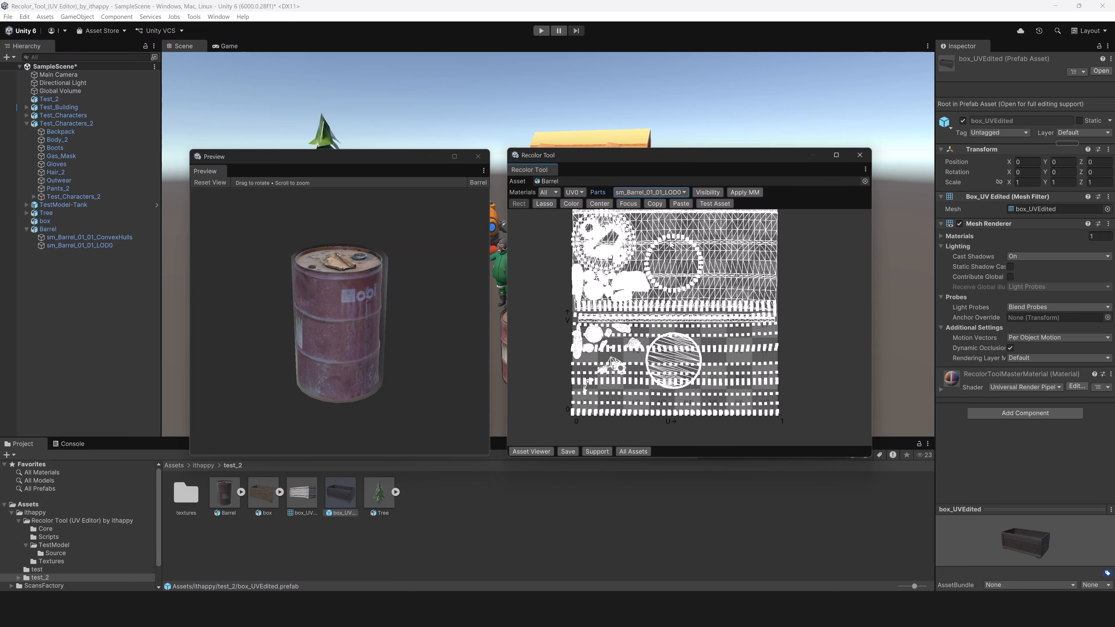
scroll(671, 243, down, 1)
middle_drag(672, 247, 674, 258)
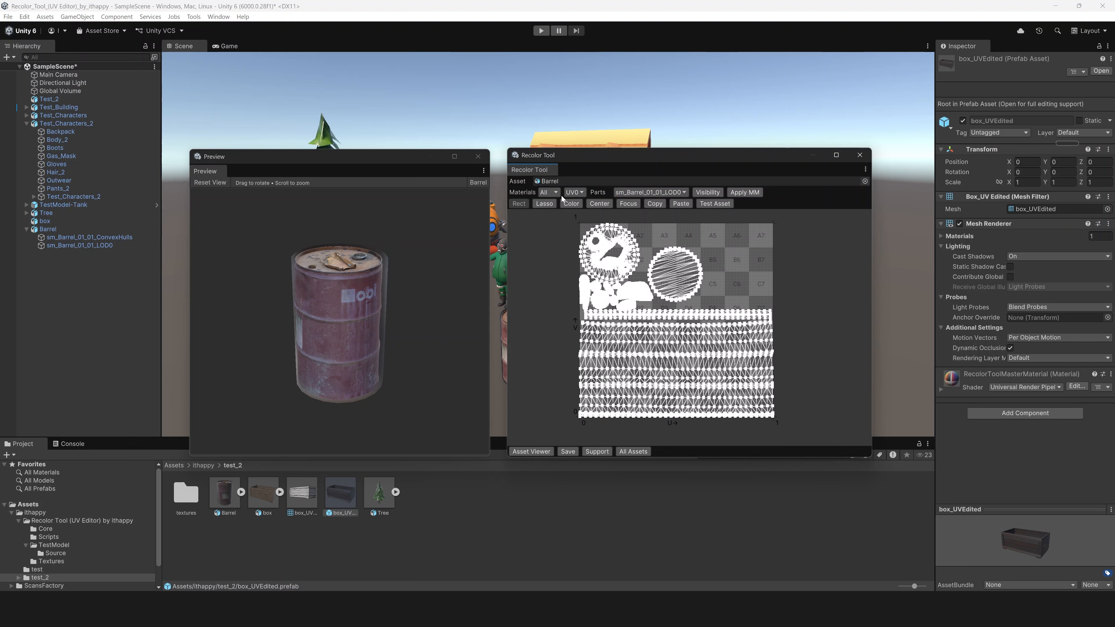
Hide the sm_Barrel_01_01_ConvexHulls part in the preview and apply the master material to the barrel.
click(579, 192)
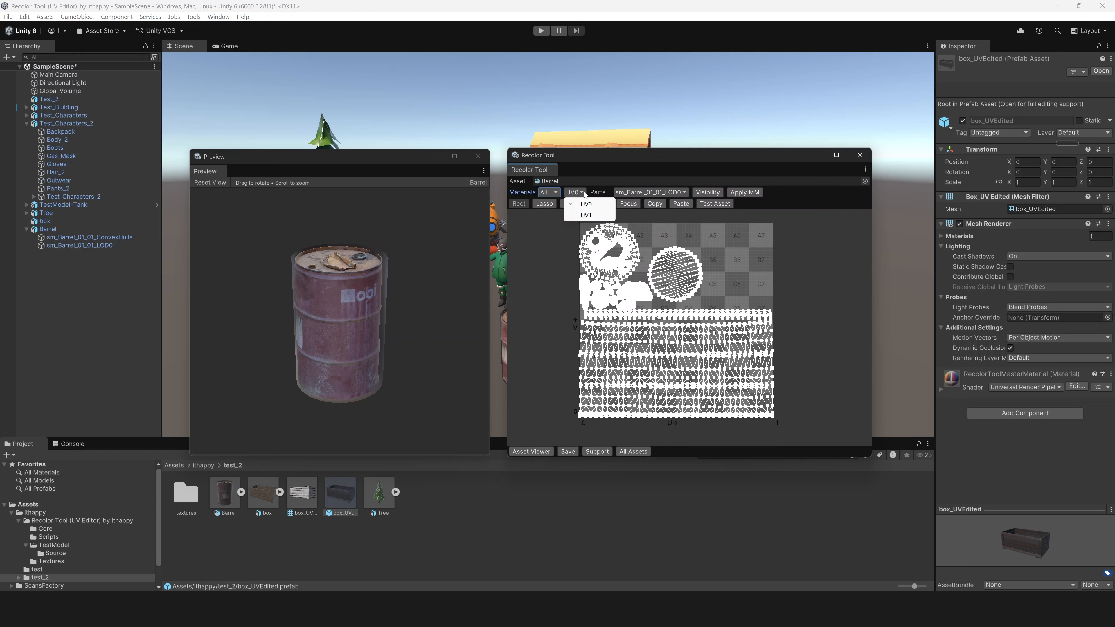
click(707, 192)
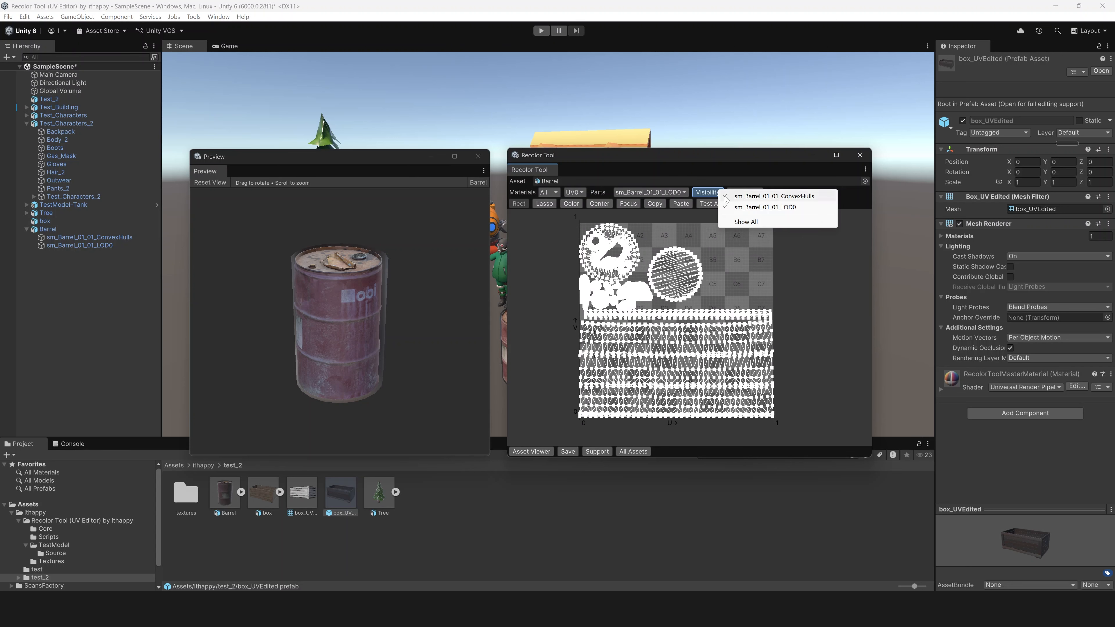
click(725, 197)
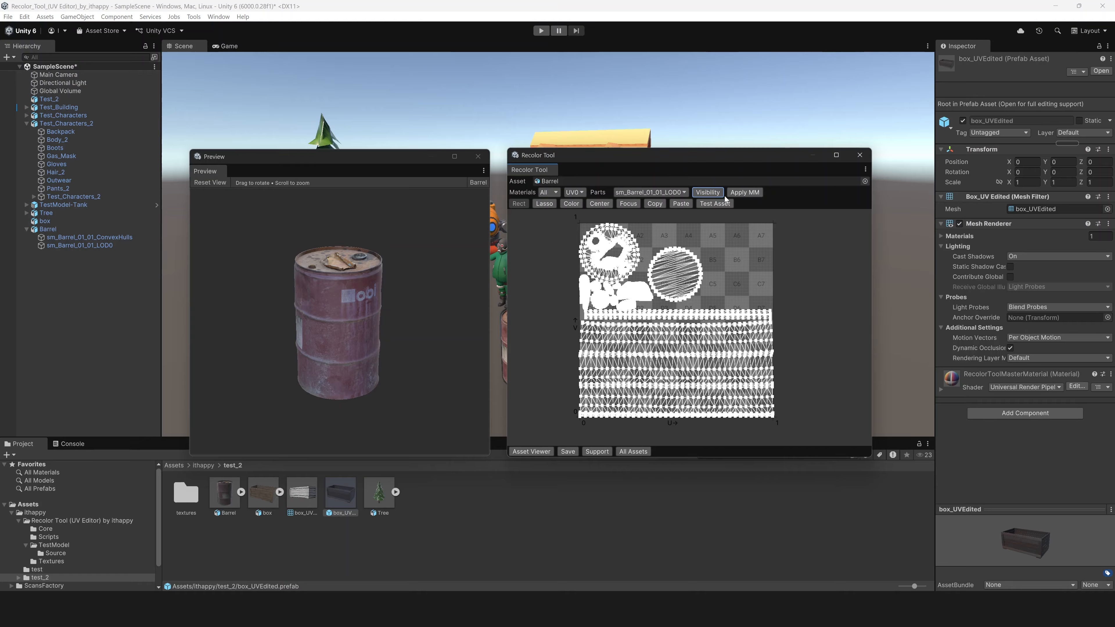
click(743, 193)
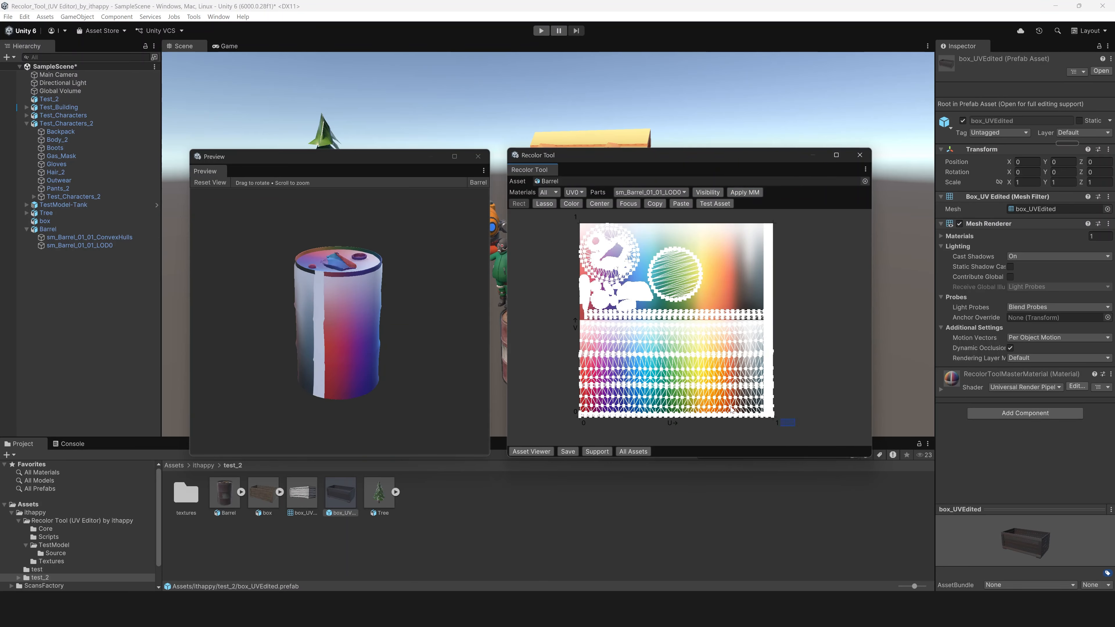
Recolor the barrel's side wall yellow-green by shrinking its large lower UV block to a narrow strip in the yellow-green area.
drag(731, 409, 571, 318)
scroll(730, 329, up, 1)
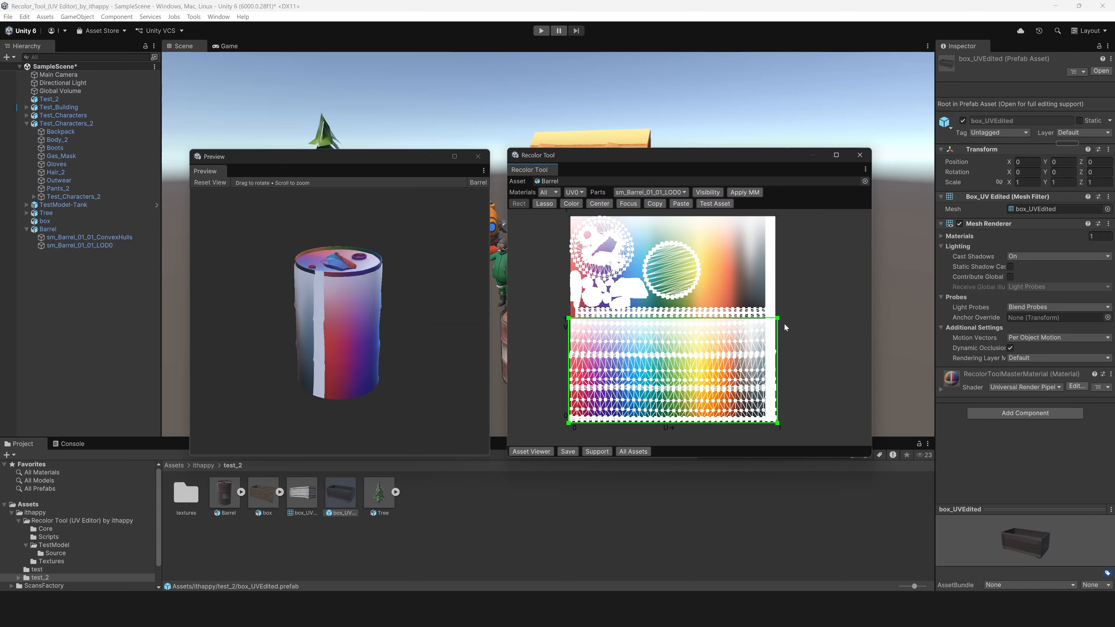
drag(777, 317, 580, 332)
drag(578, 376, 711, 374)
drag(715, 334, 689, 388)
mouse_move(343, 345)
mouse_down()
mouse_move(229, 313)
mouse_move(481, 381)
mouse_up()
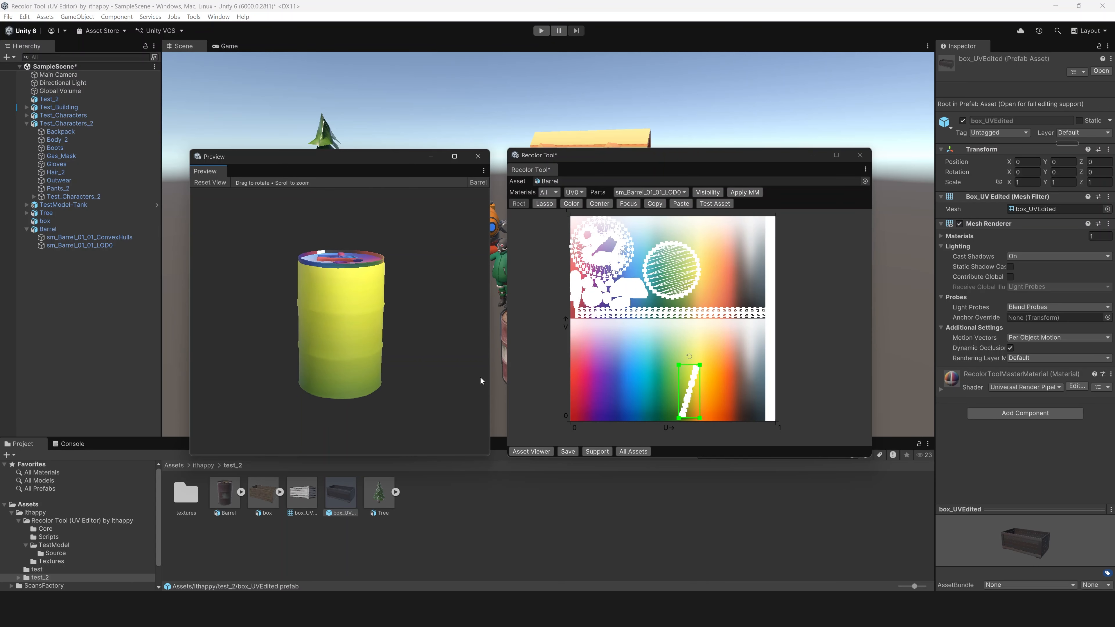
drag(684, 399, 679, 388)
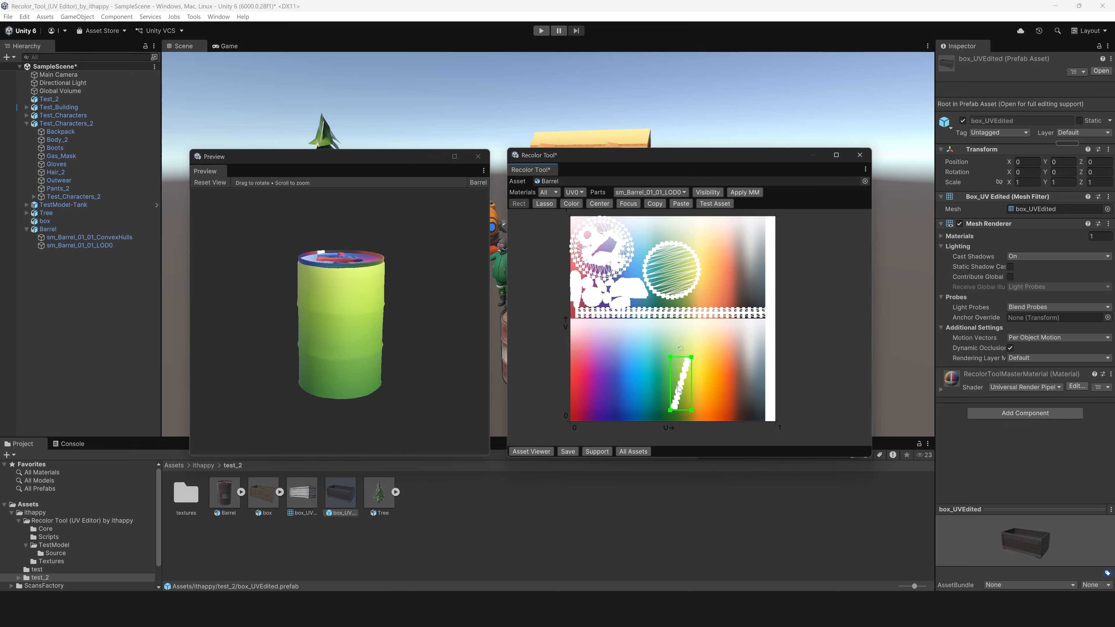
Recolor the barrel's rims yellow-green by shrinking the horizontal UV row at mid-map and placing it beside the side-wall strip.
scroll(739, 318, up, 3)
drag(821, 336, 529, 305)
drag(714, 311, 675, 405)
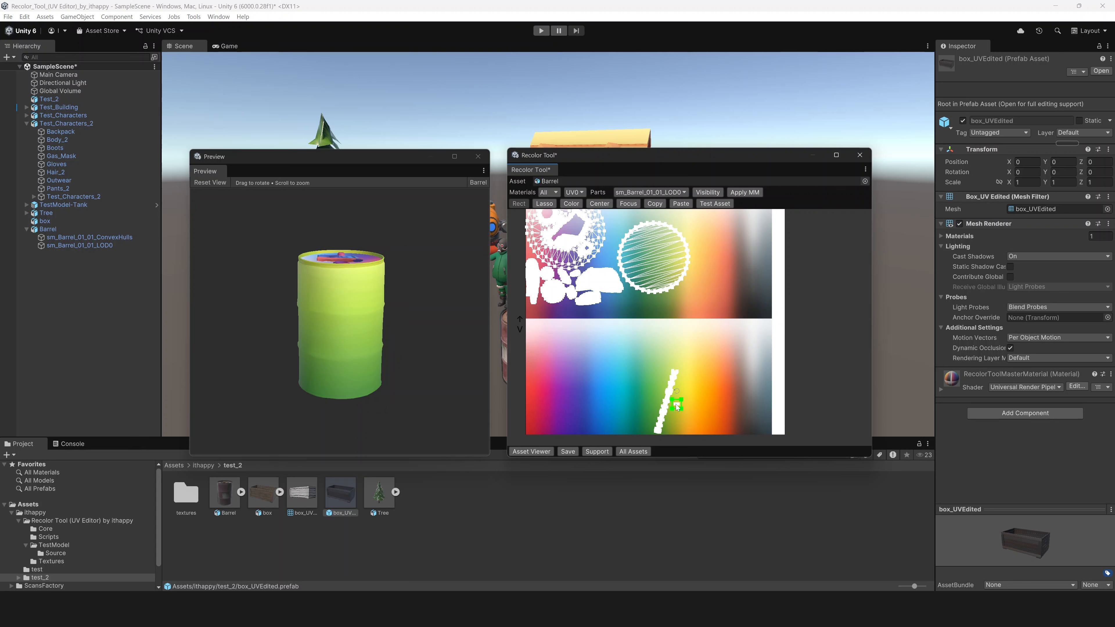
mouse_move(415, 295)
mouse_down()
mouse_move(416, 315)
mouse_move(420, 298)
mouse_up()
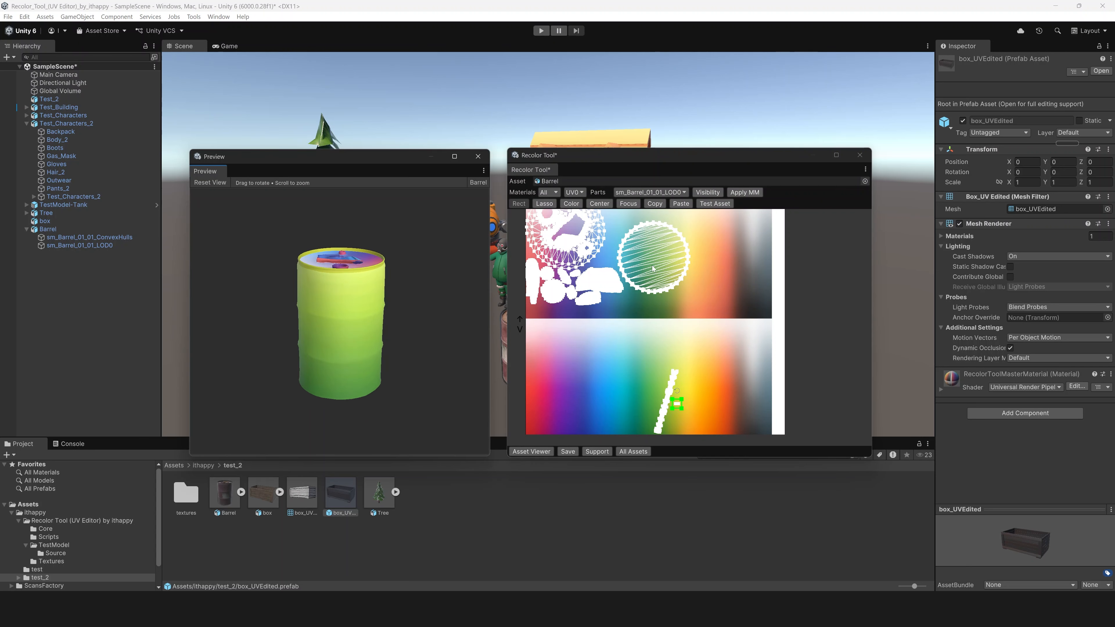
Lasso-select the circular UV island of the barrel's bottom and move it down into the lower color gradient.
scroll(653, 267, up, 1)
middle_drag(653, 267, 653, 278)
click(544, 205)
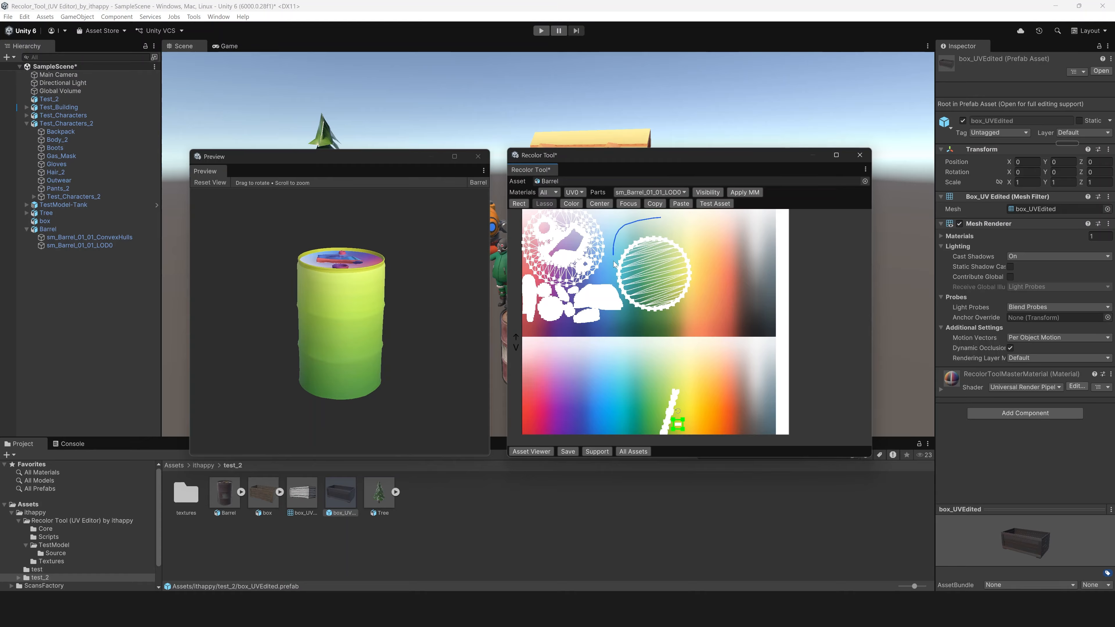
drag(678, 235, 667, 226)
scroll(651, 271, down, 1)
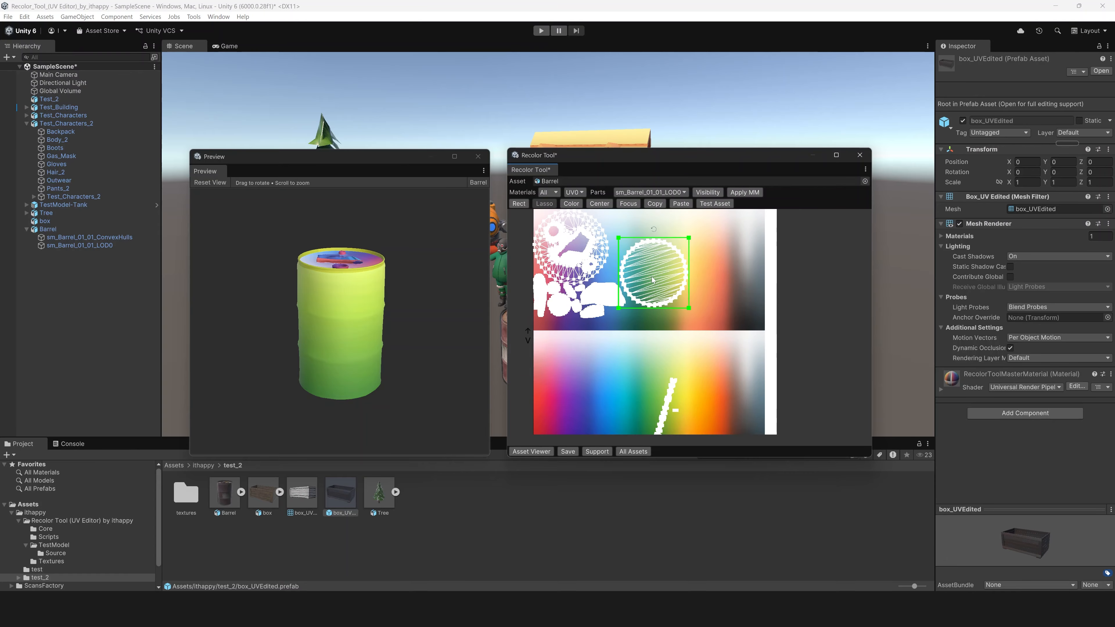
drag(653, 273, 708, 347)
drag(334, 335, 338, 277)
Recolor the barrel's bottom dark green by shrinking its circular UV island and placing it at the gradient's dark green end.
drag(732, 357, 615, 390)
scroll(623, 376, down, 1)
middle_drag(625, 372, 629, 318)
drag(629, 299, 664, 379)
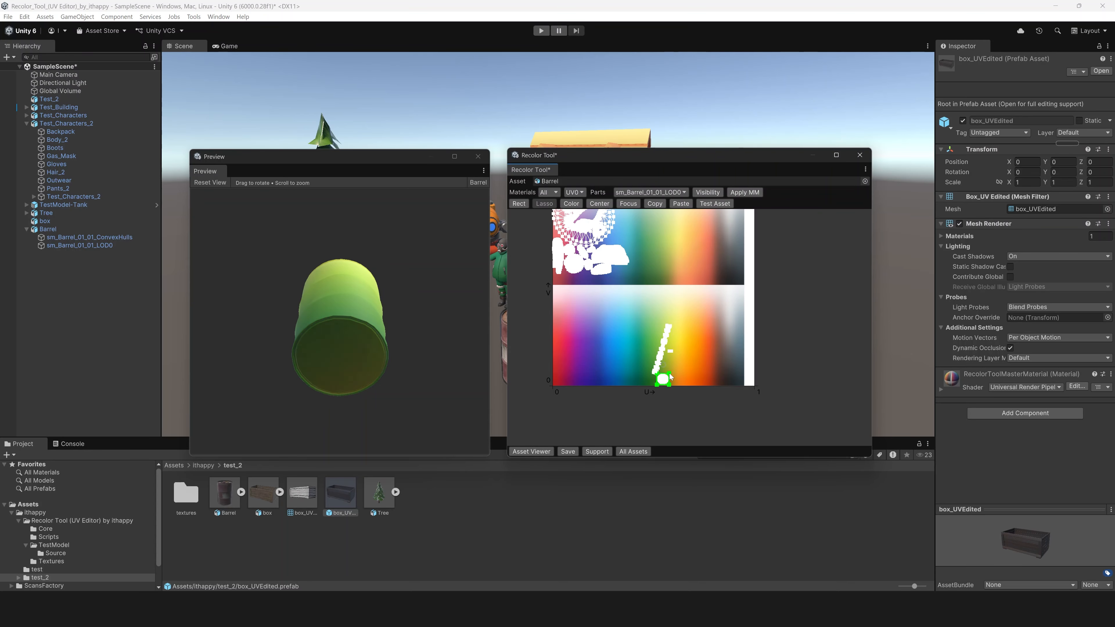
drag(339, 337, 343, 418)
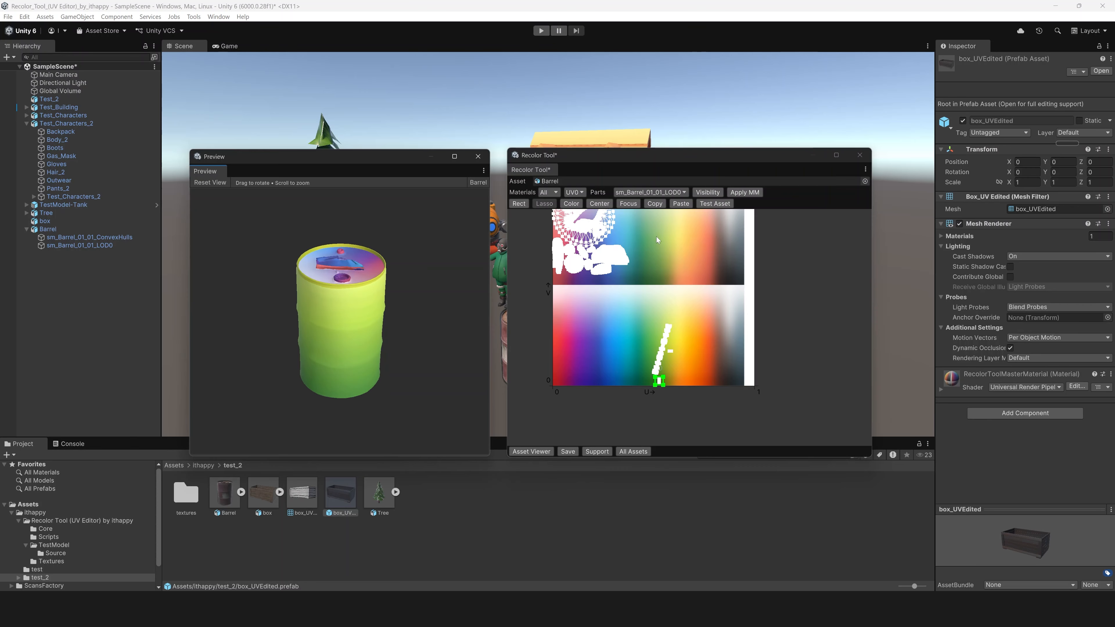
Recolor the barrel's lid pale yellow by lassoing the remaining UV islands, shrinking them onto the pale yellow area, and save the barrel.
middle_drag(636, 226, 638, 284)
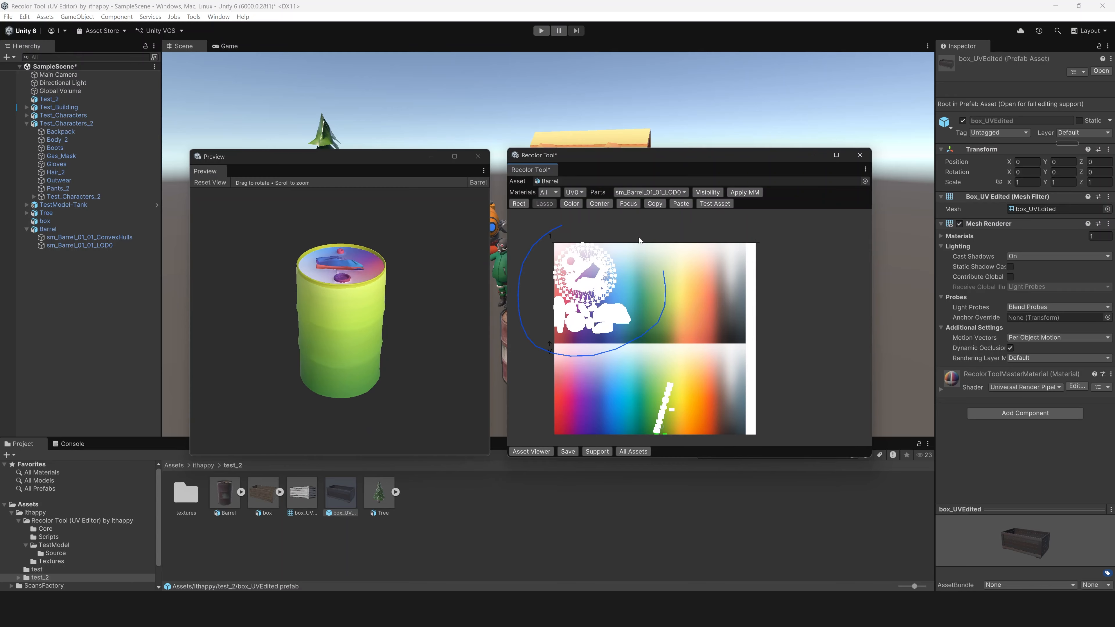
mouse_move(639, 239)
mouse_down()
mouse_move(564, 328)
mouse_move(693, 372)
mouse_up()
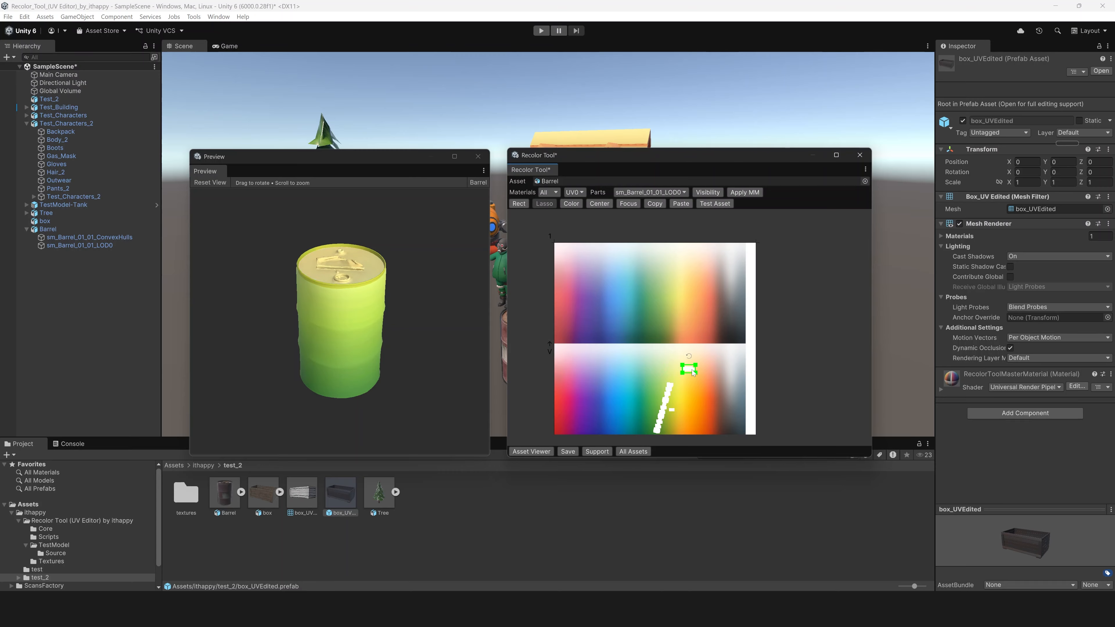
click(569, 453)
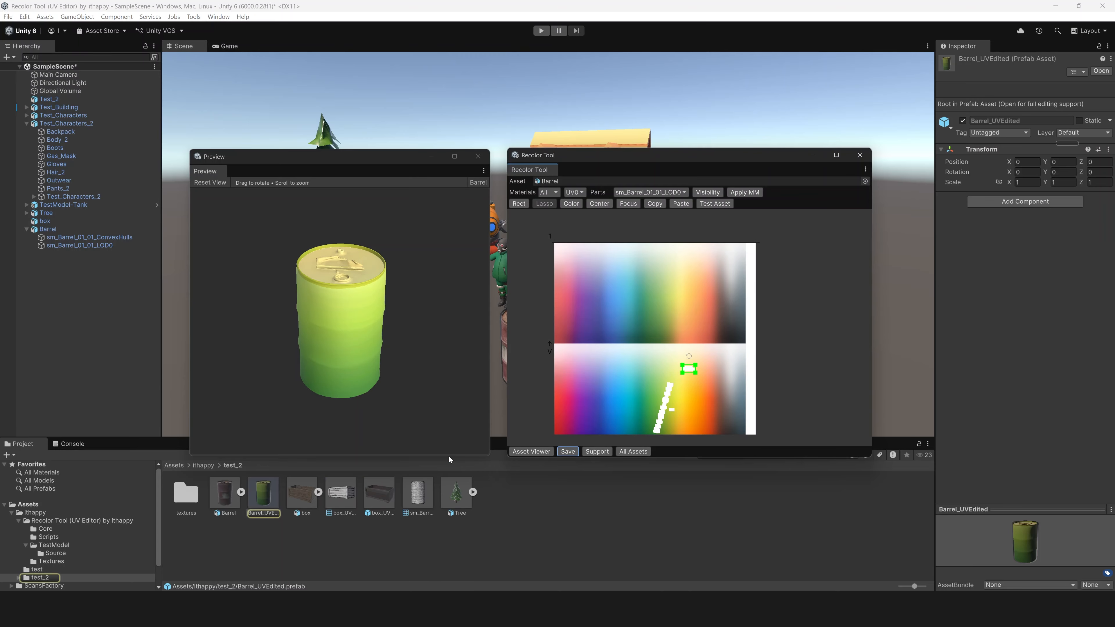
Load the Tree prefab from the test_2 folder as the Recolor Tool's asset.
drag(456, 495, 574, 187)
scroll(318, 335, up, 3)
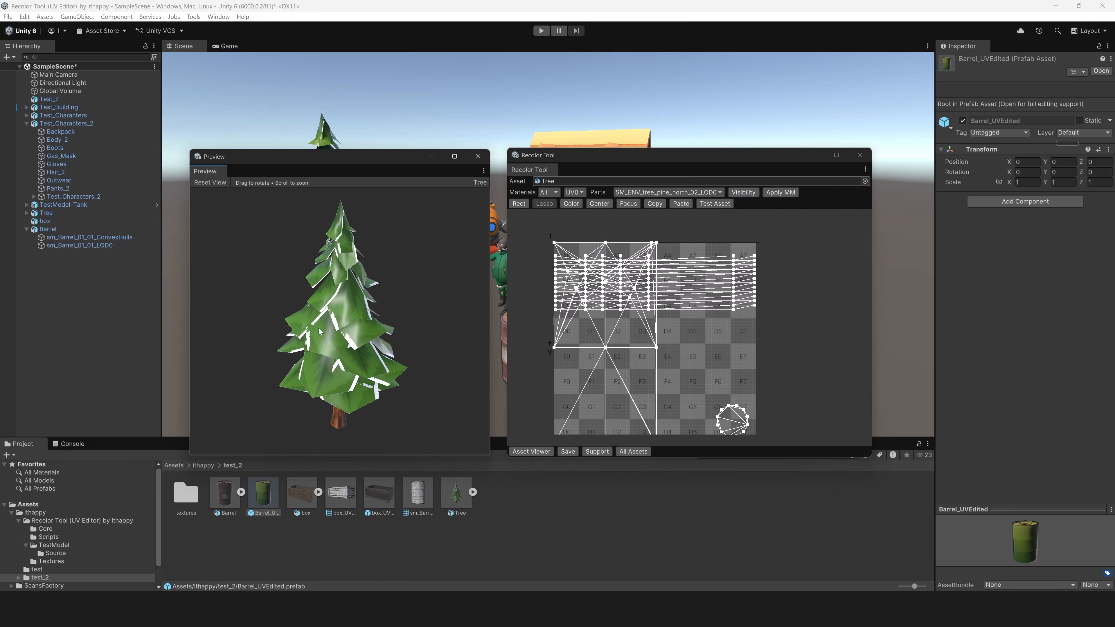
Try to hide the SM_ENV_tree_pine_north_02_LOD0 part of the tree in the preview.
drag(319, 328, 248, 317)
click(711, 192)
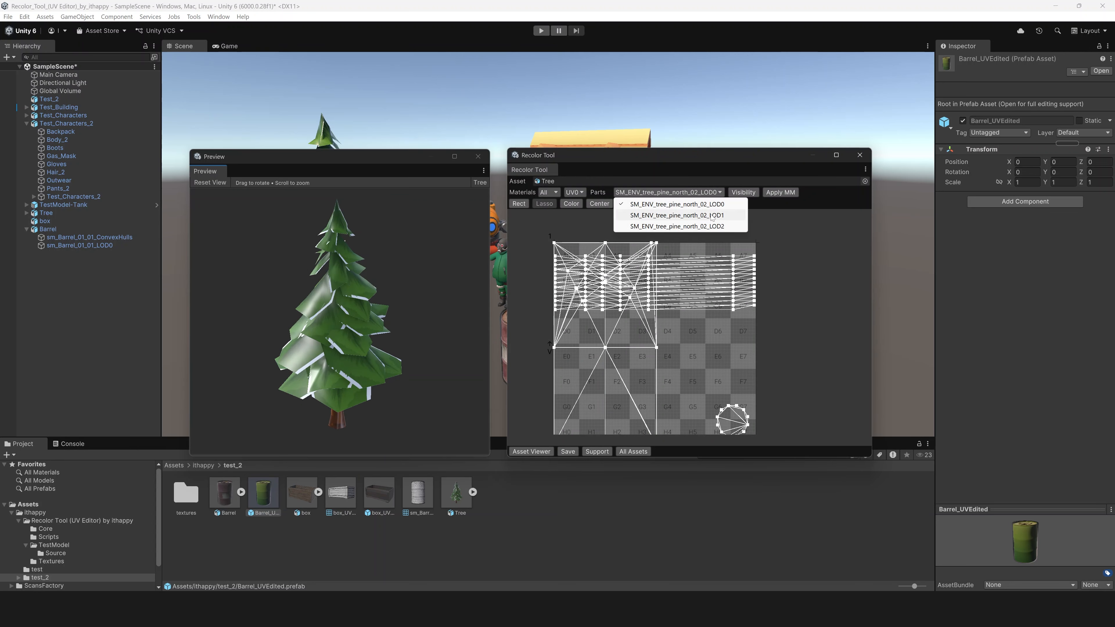
click(744, 193)
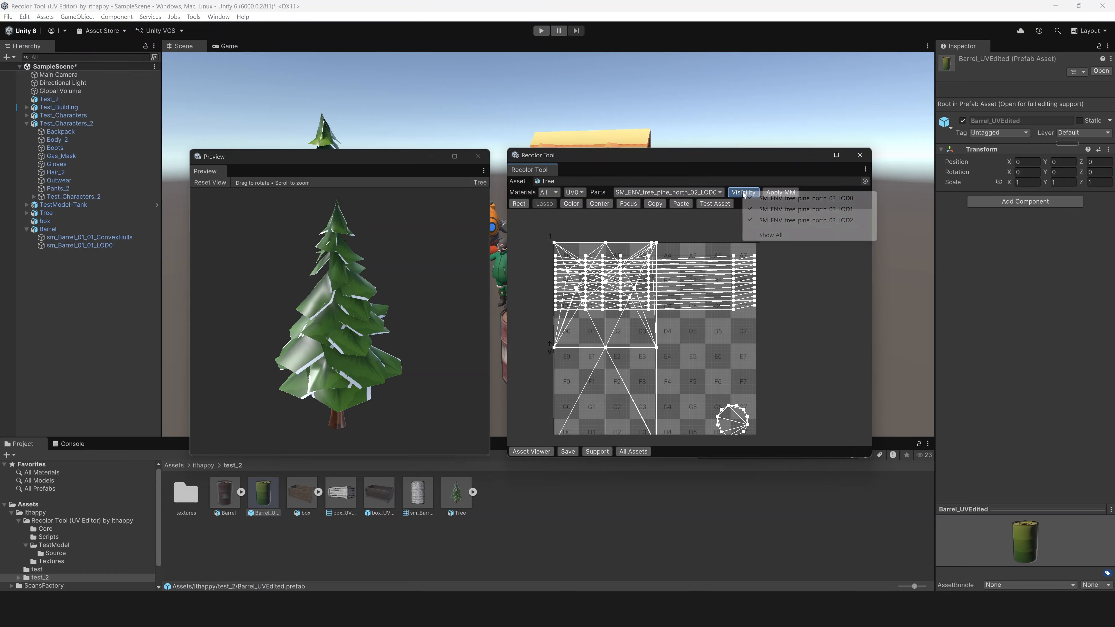
click(751, 199)
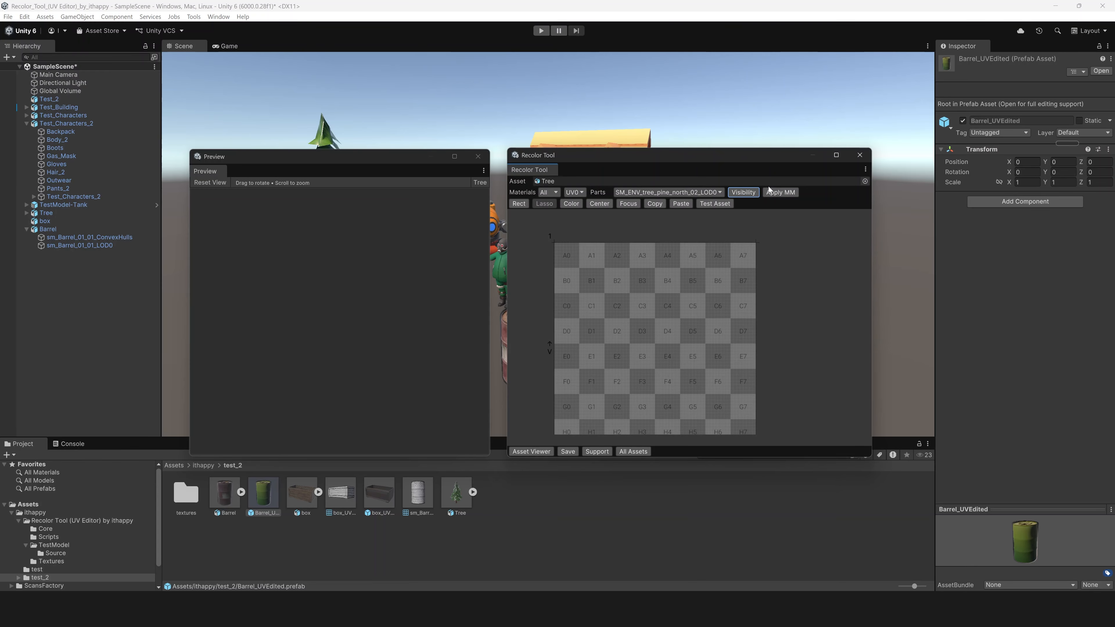
click(752, 194)
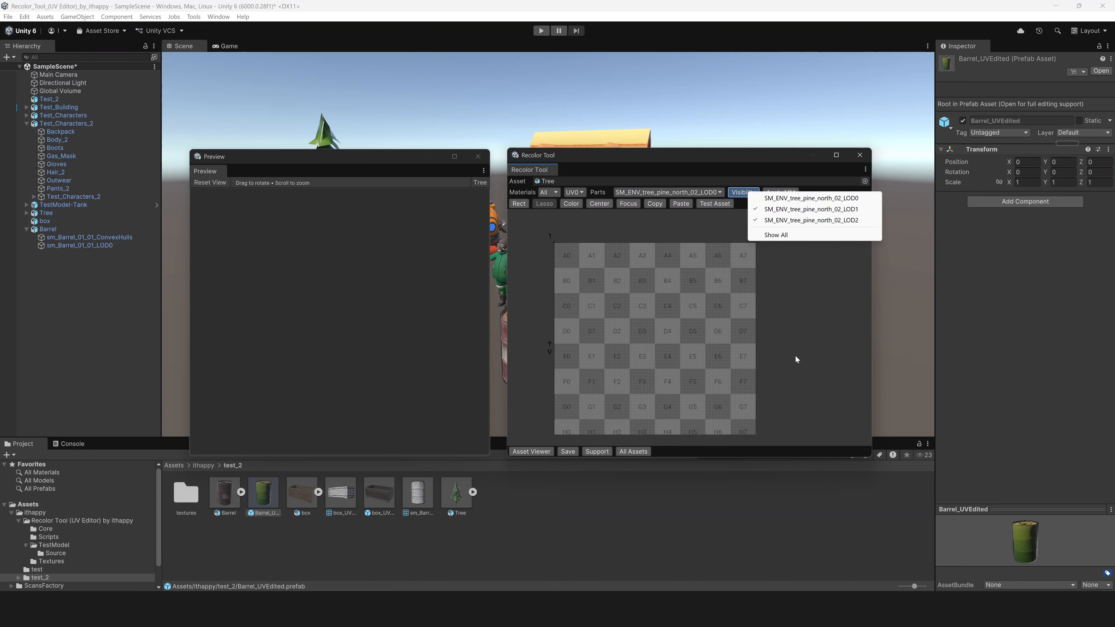
Create a prefab variant named Tree from the Tree model in the test_2 folder and disable its LOD Group component.
click(517, 581)
click(455, 495)
right_click(456, 496)
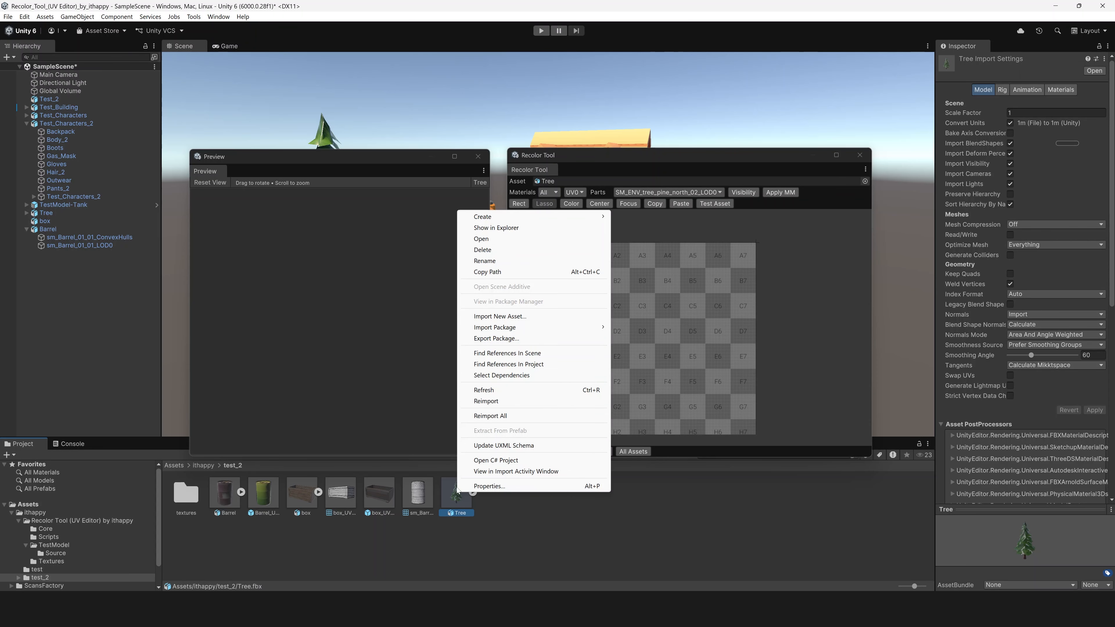
mouse_move(499, 221)
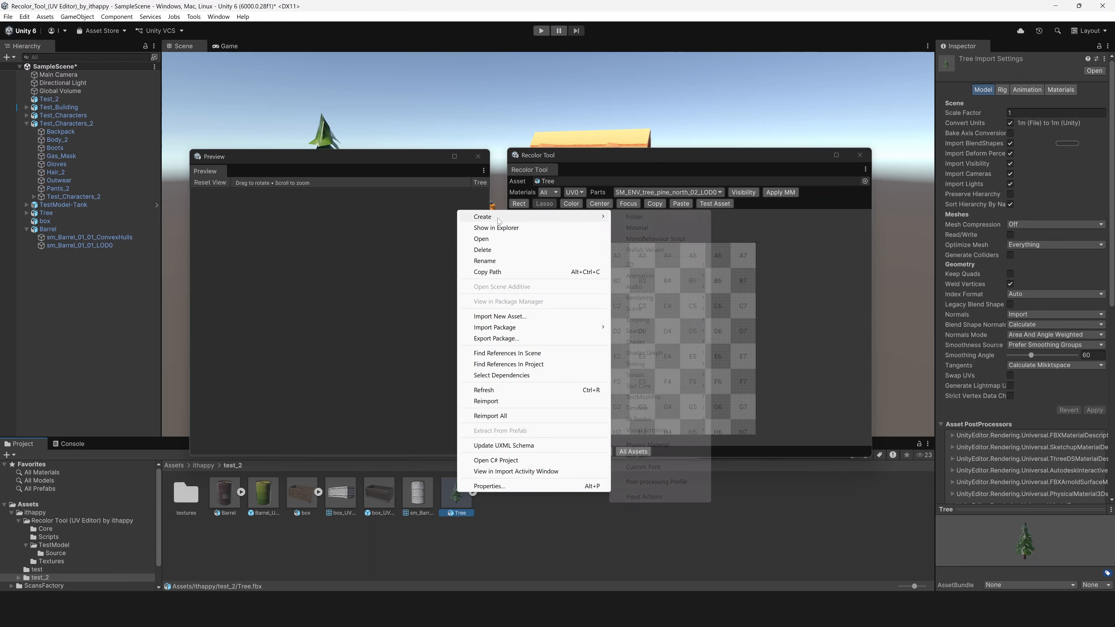
click(644, 249)
key(Return)
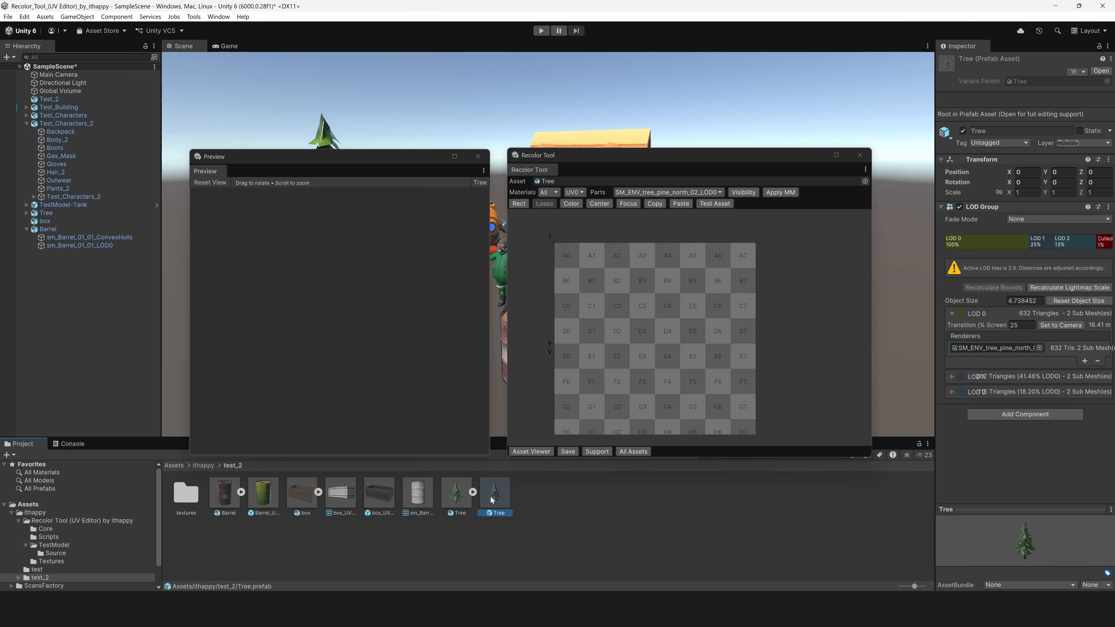
click(959, 207)
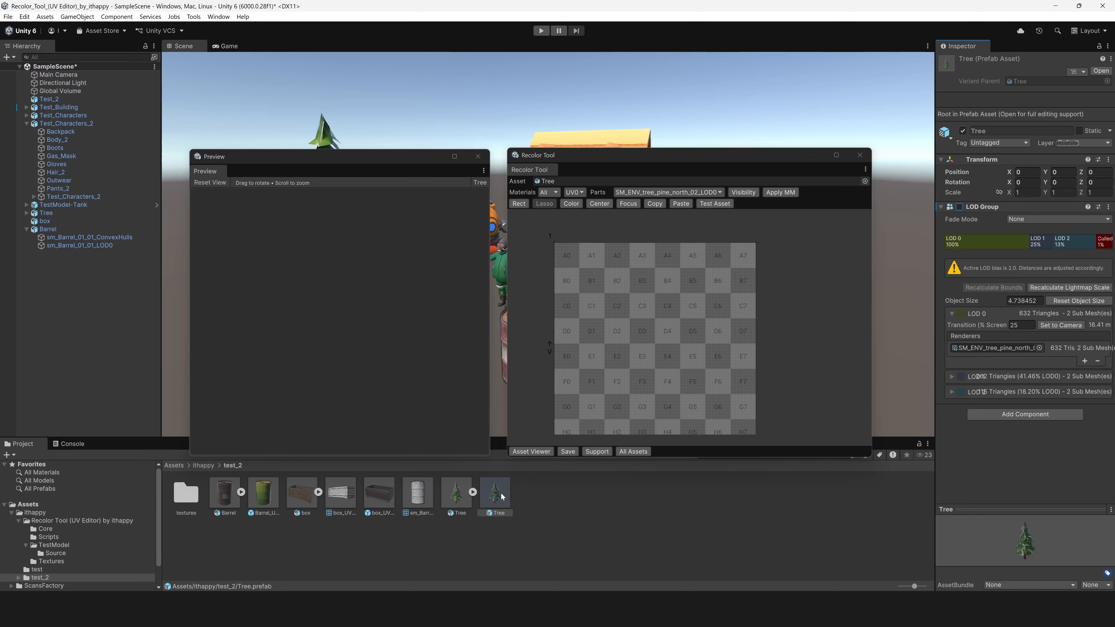
Load the Tree prefab variant into the Recolor Tool and hide its LOD1 and LOD2 parts, keeping LOD0 shown.
drag(495, 496, 595, 182)
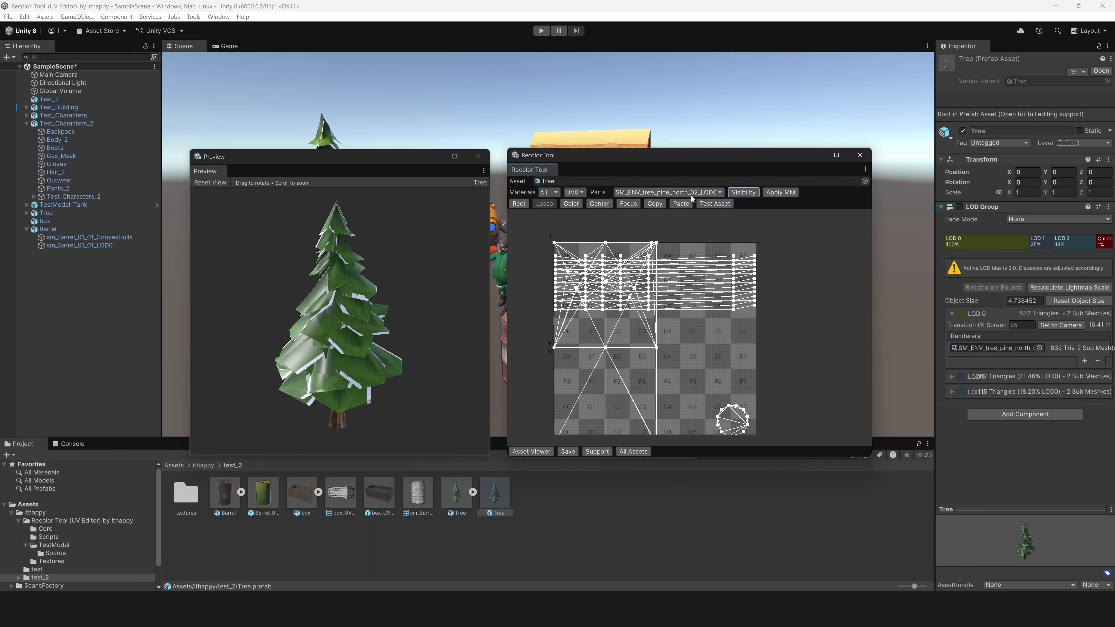
click(741, 194)
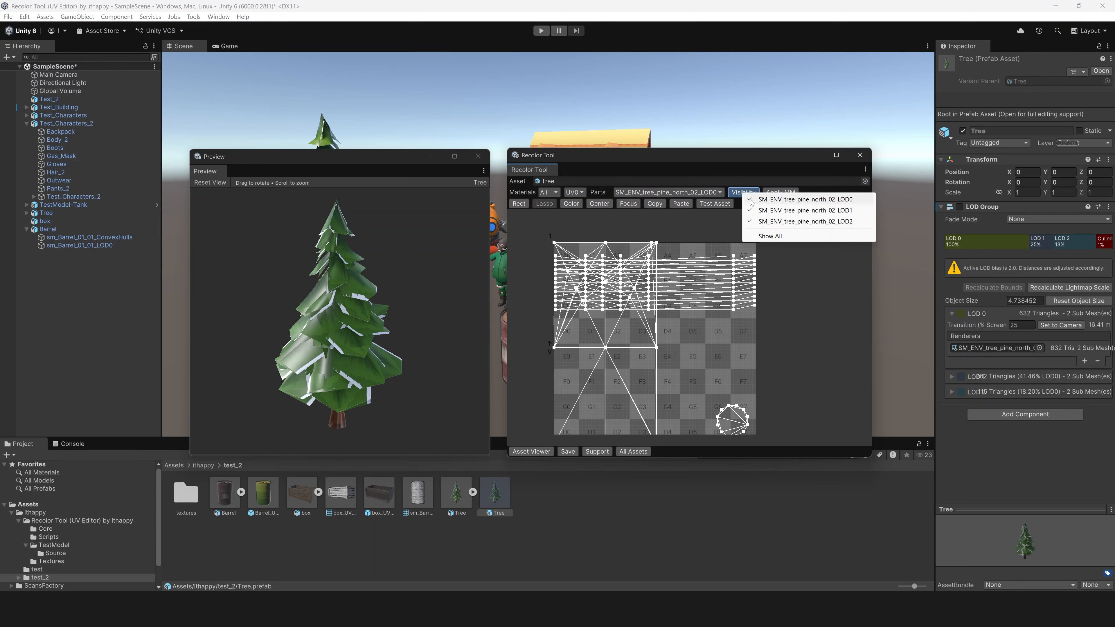
click(750, 199)
click(751, 193)
click(758, 210)
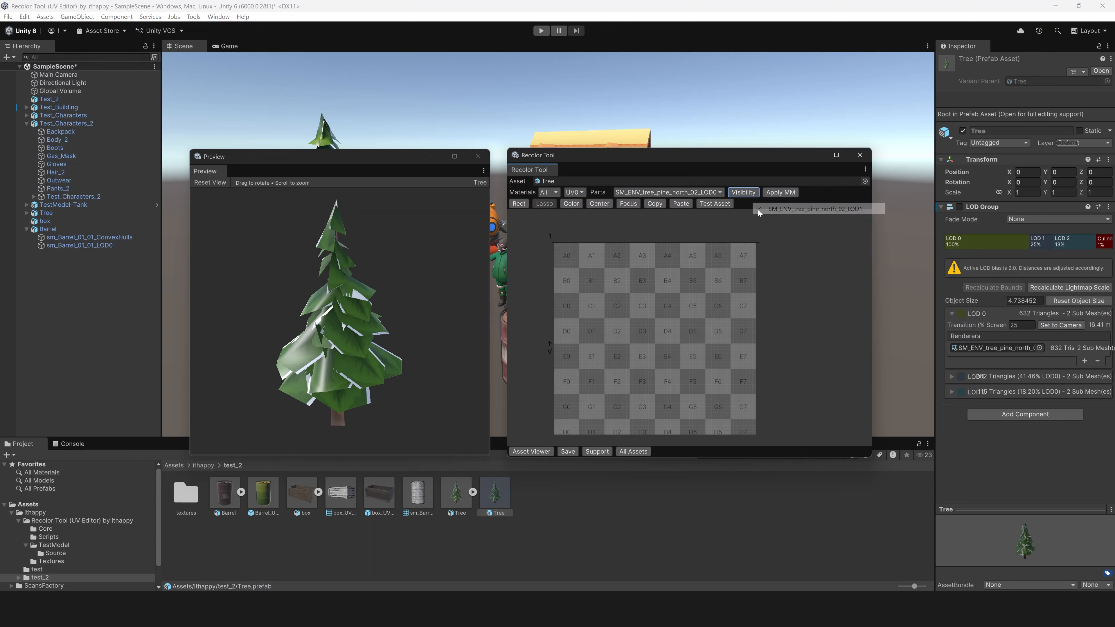
click(746, 193)
click(758, 199)
click(751, 193)
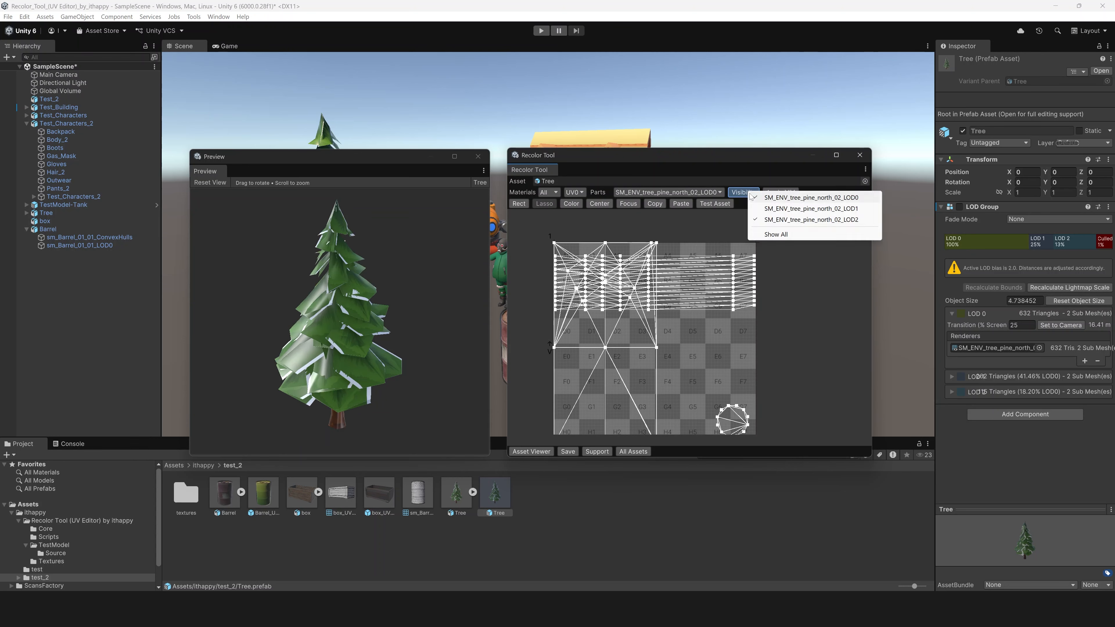
click(755, 220)
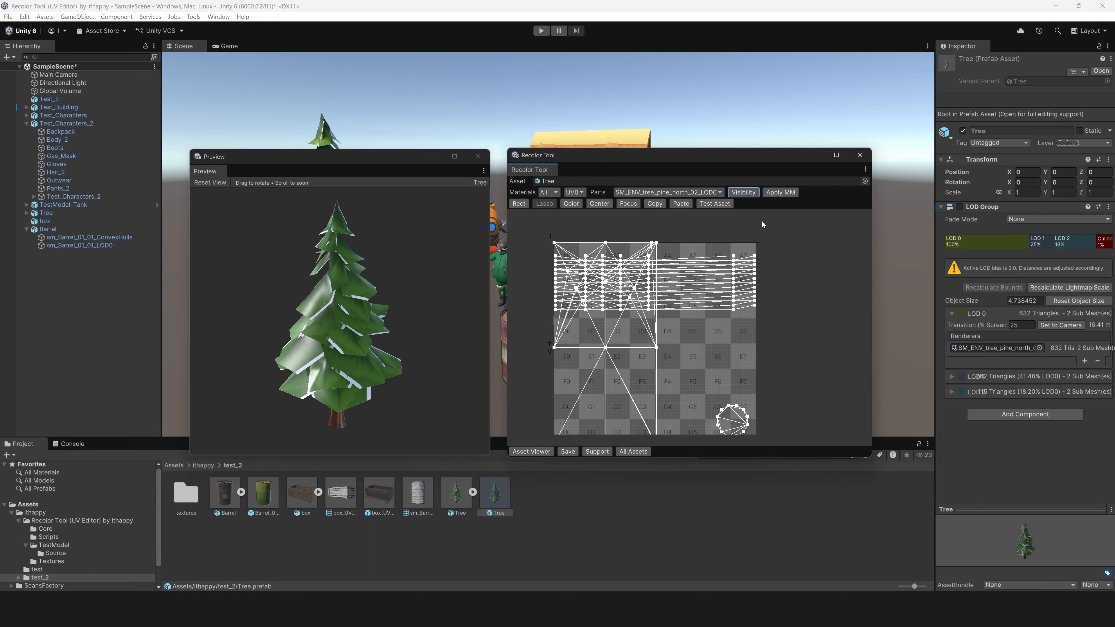
Apply the master material to the tree.
click(782, 192)
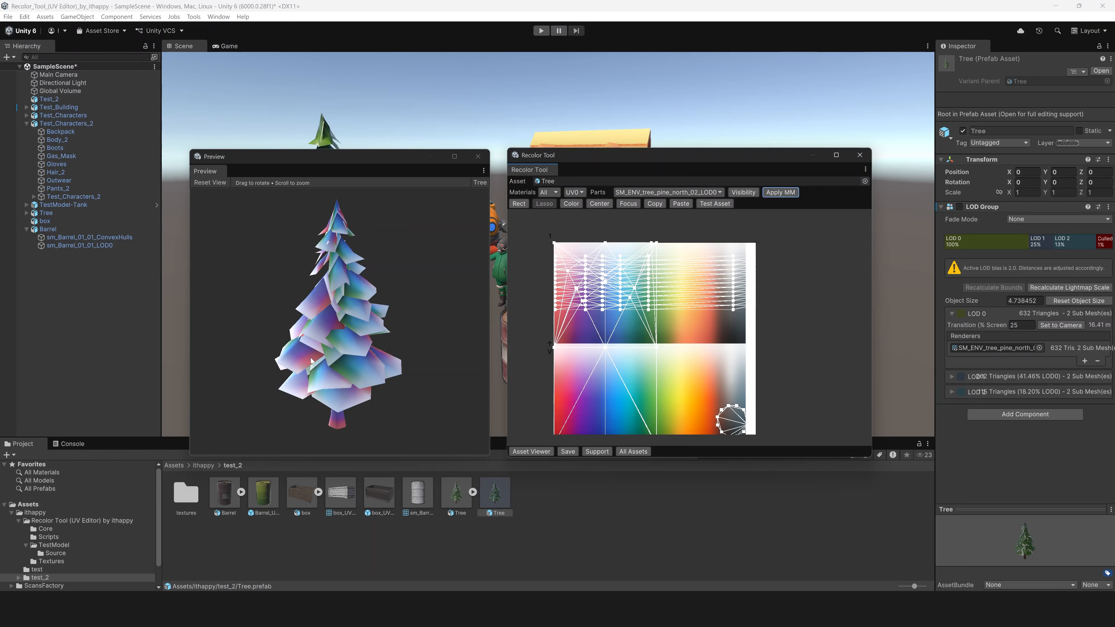
drag(319, 365, 395, 352)
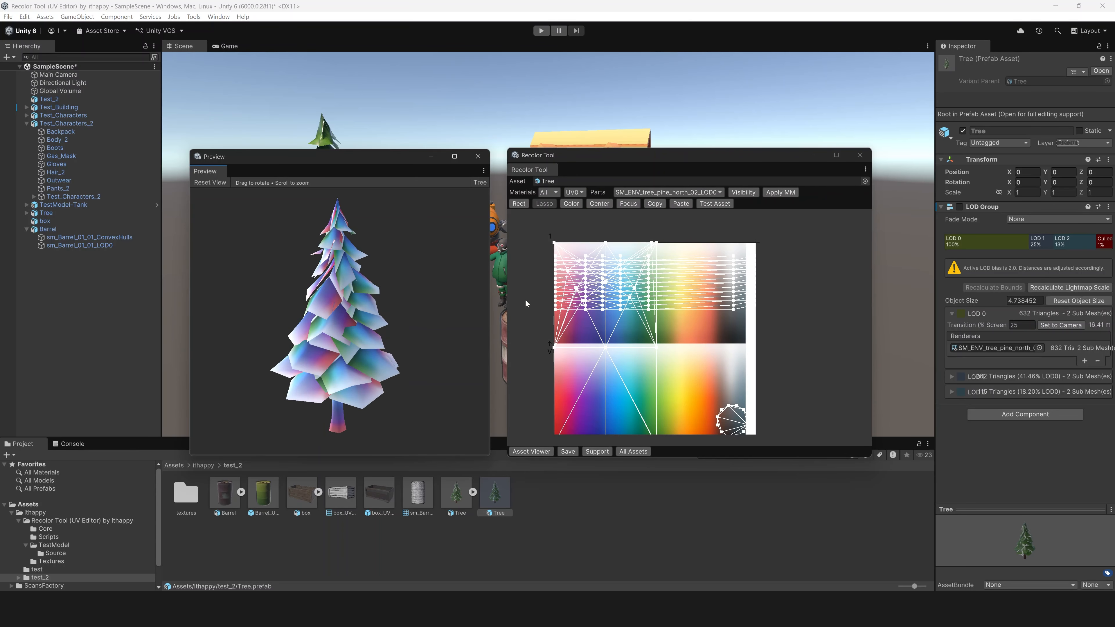
drag(783, 330, 746, 229)
mouse_move(658, 276)
mouse_down()
mouse_move(701, 254)
mouse_move(661, 277)
mouse_up()
Try moving rectangle-selected UVs of all materials across the gradient, first the upper band, the second time the tall foliage islands.
drag(531, 228, 766, 320)
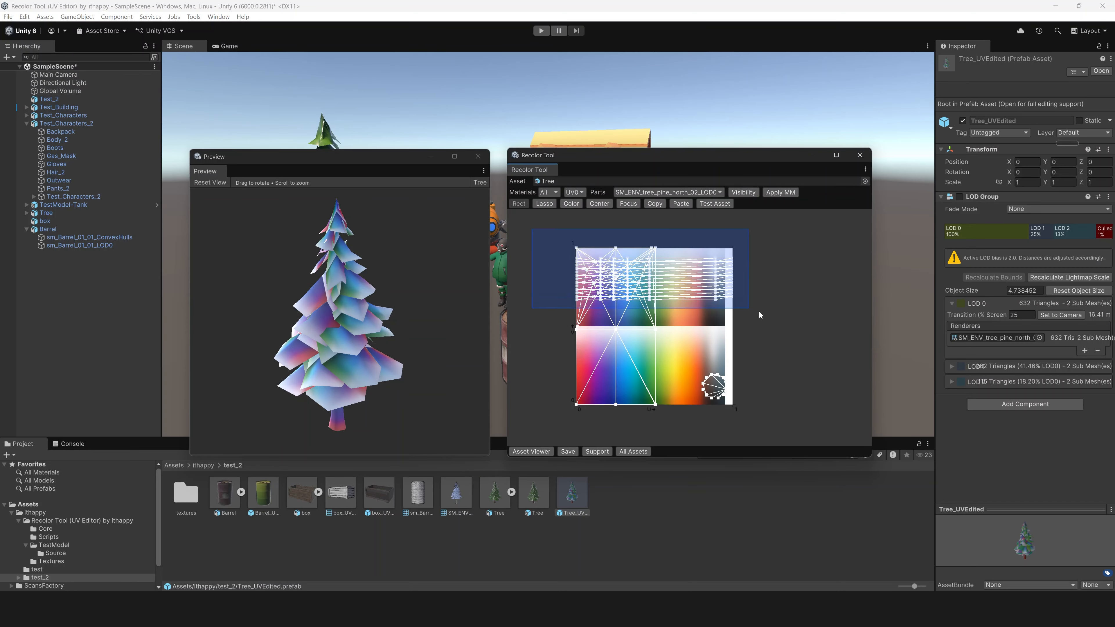
drag(676, 281, 705, 275)
key(ctrl+z)
drag(566, 222, 673, 411)
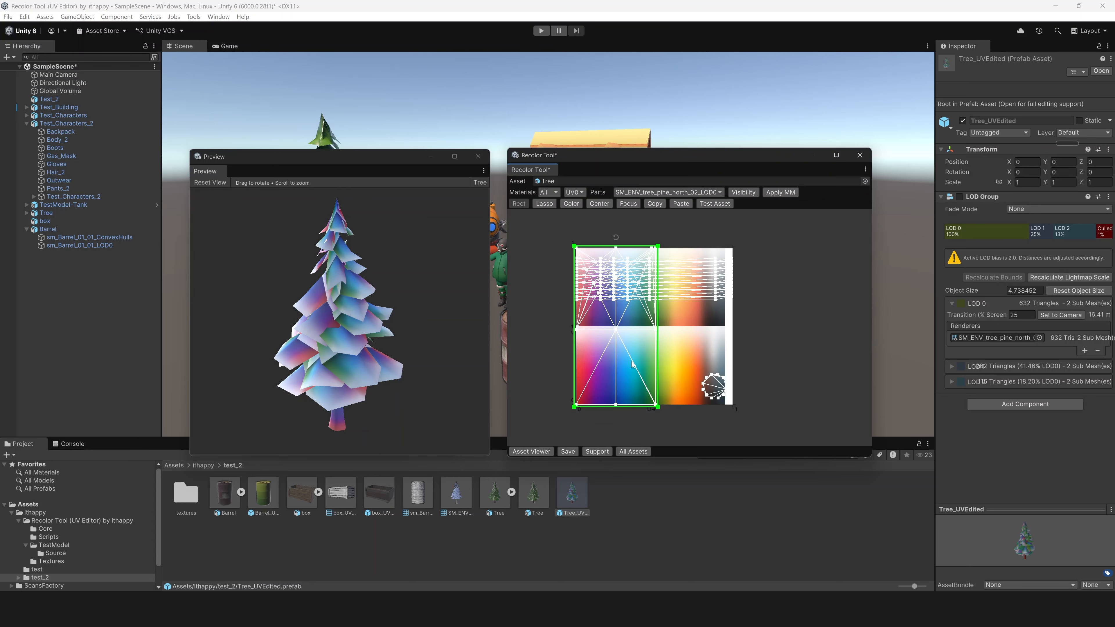
drag(633, 335, 608, 329)
key(ctrl+z)
Show only the M_wood_pine_north UVs and recolor the trunk orange by narrowing its rectangle-selected islands onto the lower orange gradient.
click(549, 192)
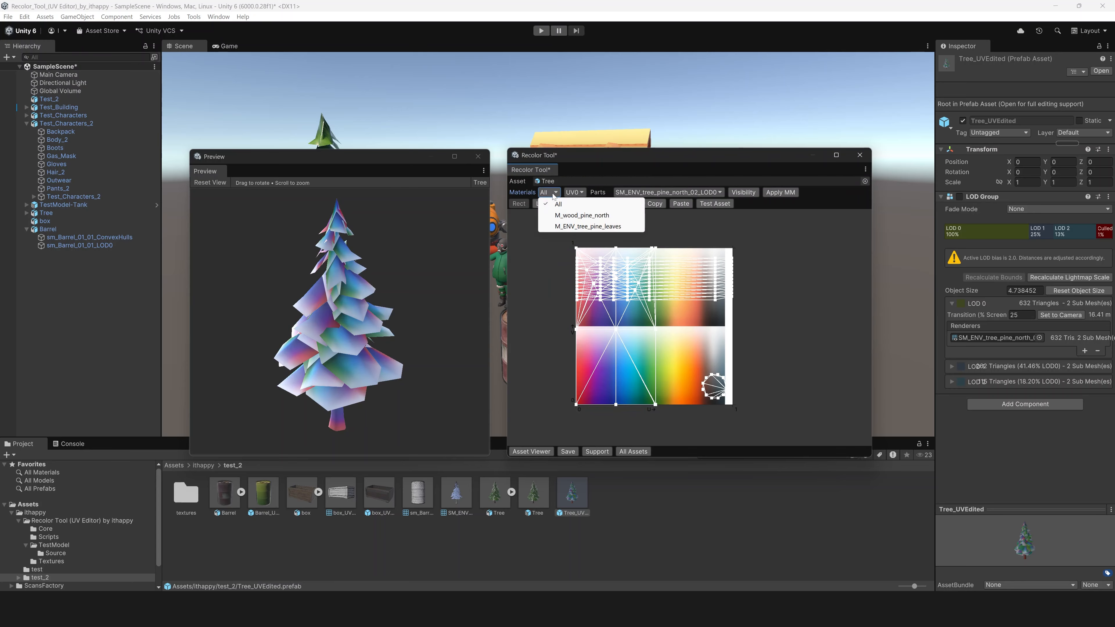
click(566, 215)
drag(789, 318, 698, 365)
mouse_move(694, 322)
mouse_down()
mouse_move(681, 325)
mouse_move(709, 325)
mouse_up()
scroll(714, 386, up, 6)
scroll(725, 388, up, 2)
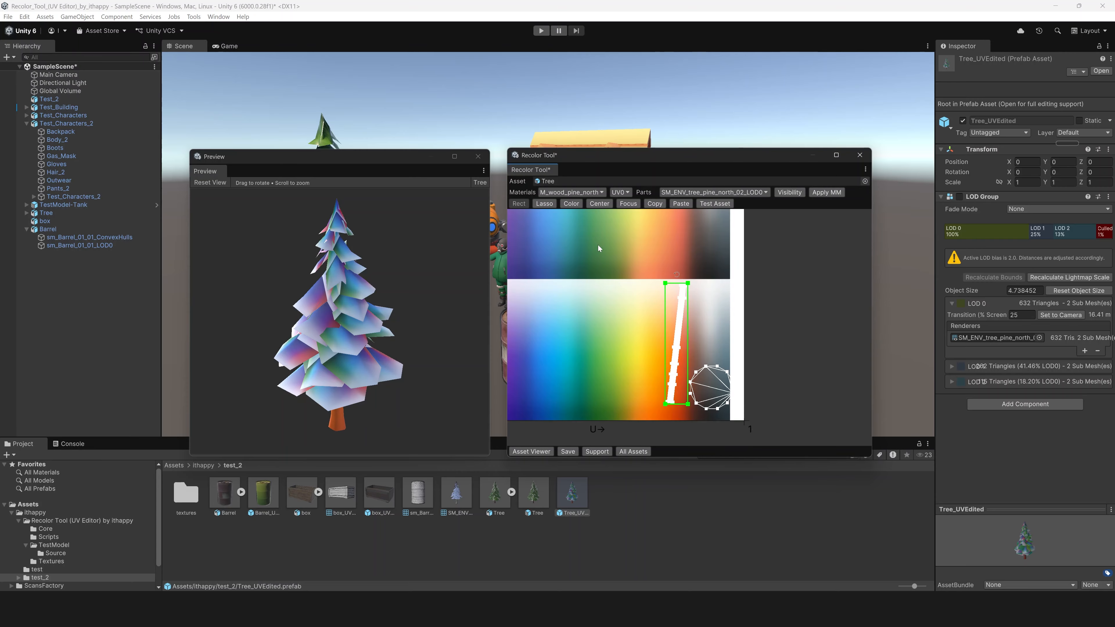
Lasso-select the trunk's circular UV island, shrink it and place it beside the trunk strip on the orange-brown gradient.
click(543, 203)
click(680, 294)
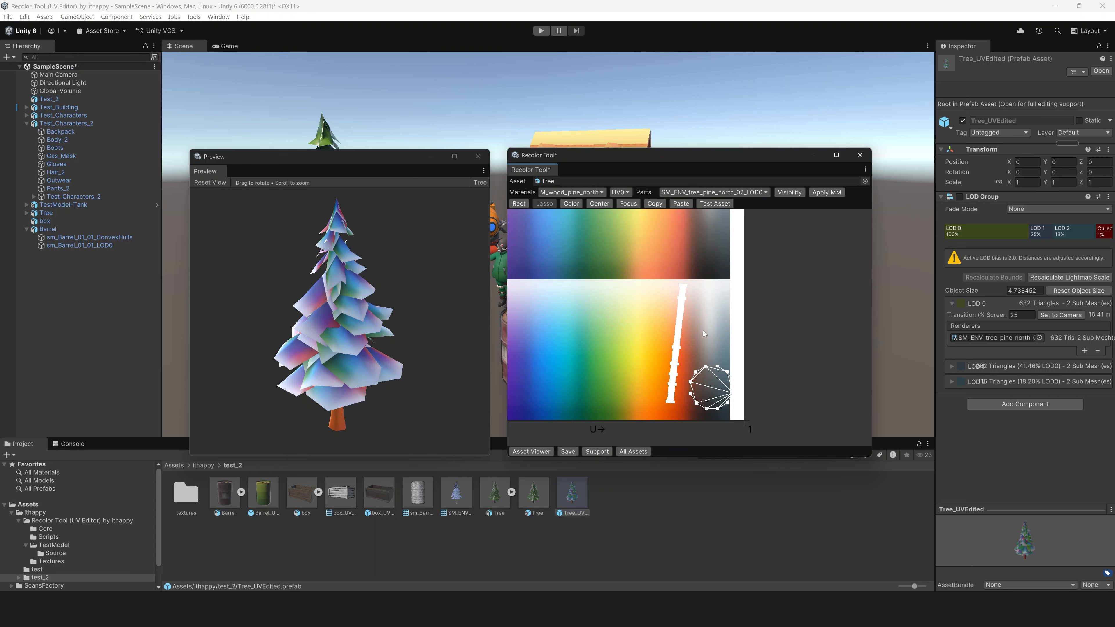
mouse_move(760, 350)
mouse_down()
mouse_move(744, 340)
mouse_move(700, 403)
mouse_up()
scroll(618, 334, down, 3)
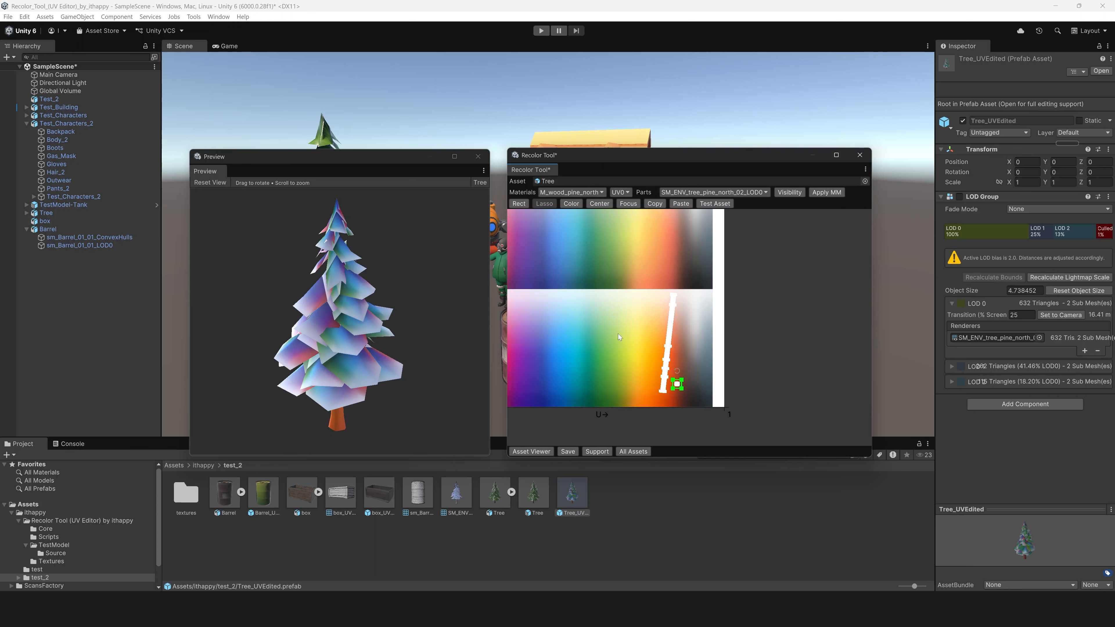
Show only the M_ENV_tree_pine_leaves UVs, center the view and rectangle-select the islands to recolor the foliage green.
click(584, 192)
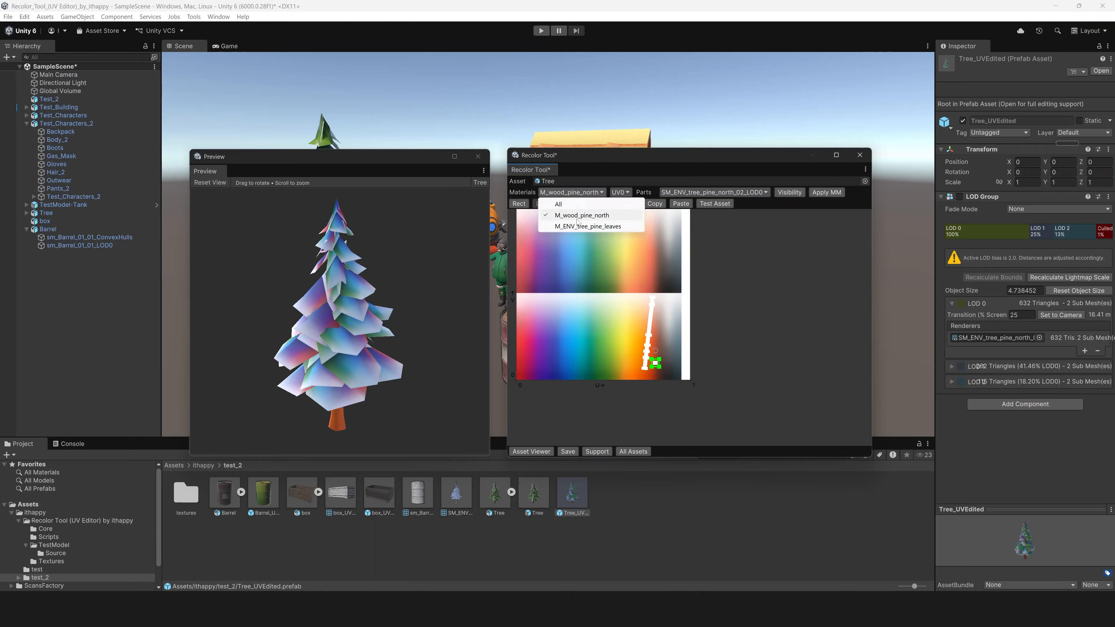
click(566, 223)
click(600, 205)
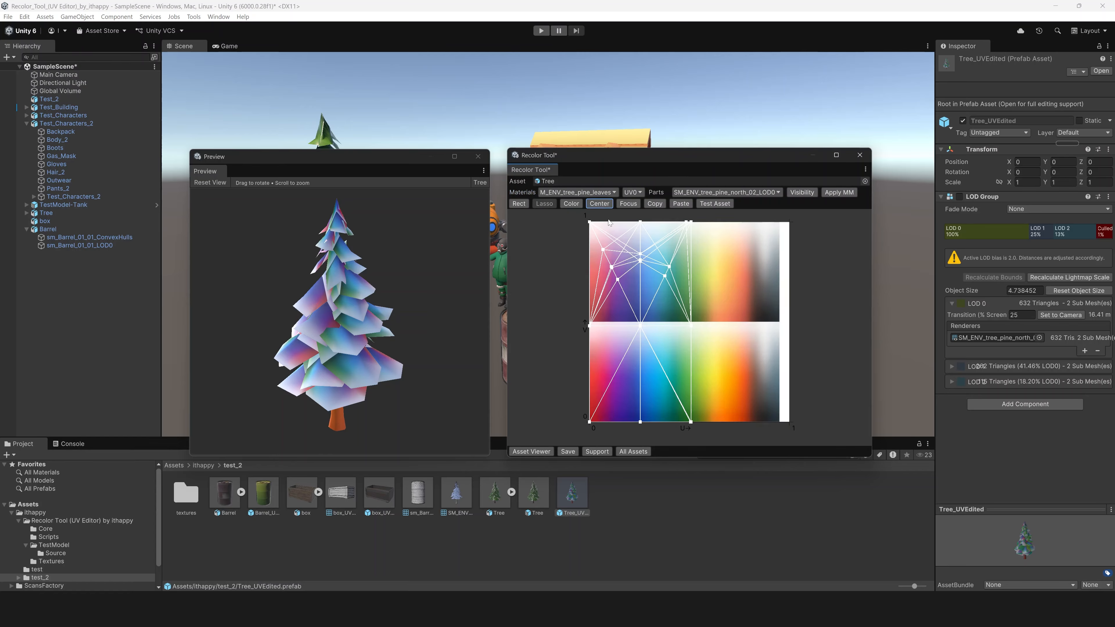
scroll(616, 226, down, 1)
click(520, 204)
mouse_move(575, 212)
mouse_down()
mouse_move(636, 275)
mouse_move(701, 422)
mouse_move(609, 249)
mouse_move(685, 359)
mouse_move(666, 341)
mouse_move(657, 356)
mouse_move(684, 354)
mouse_move(674, 366)
mouse_up()
drag(385, 336, 278, 346)
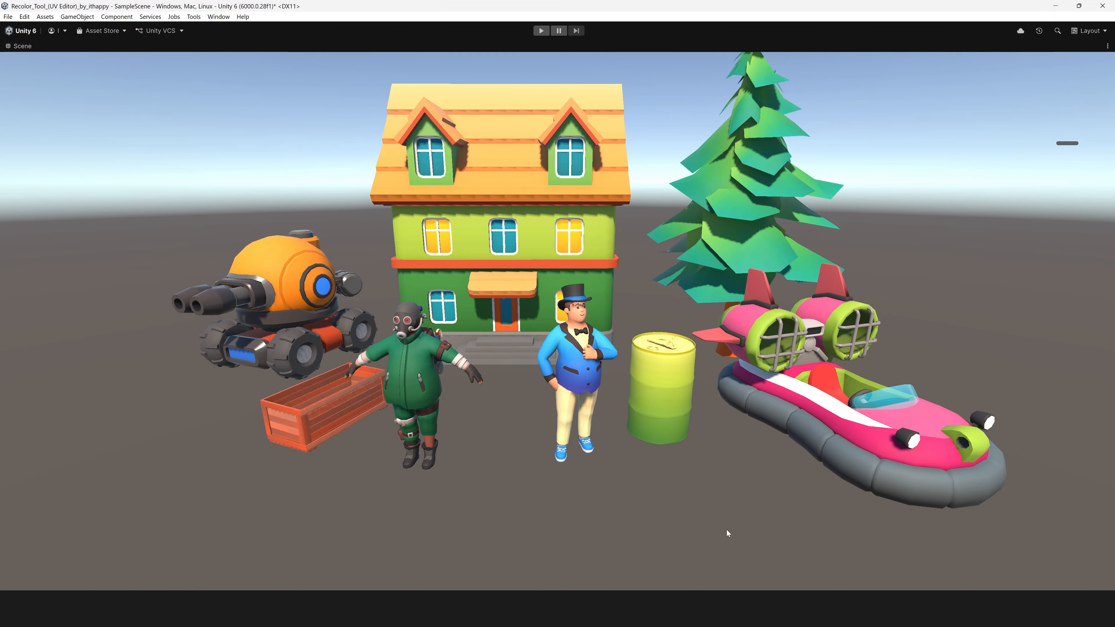
Examine the recolored models together from another angle in the maximized Scene view.
scroll(724, 527, down, 2)
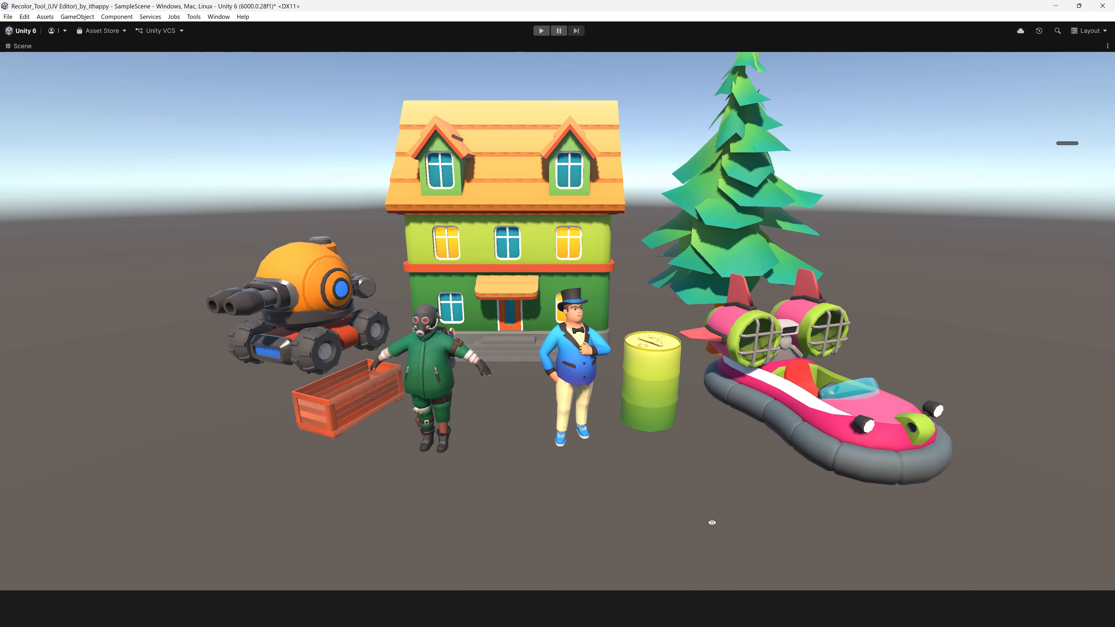
alt+drag(709, 522, 590, 490)
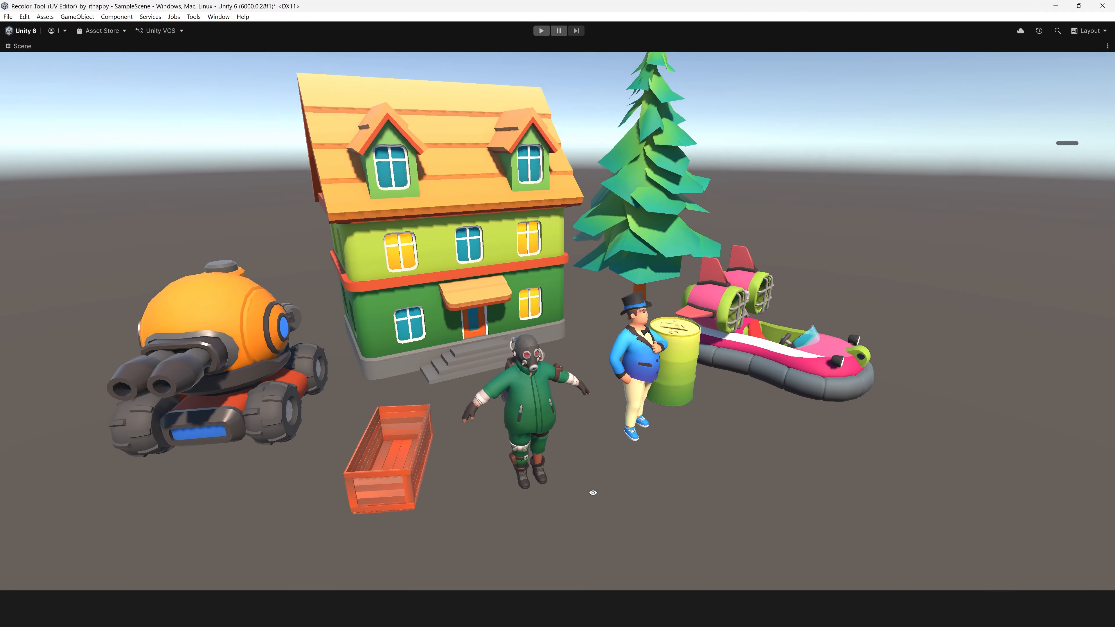